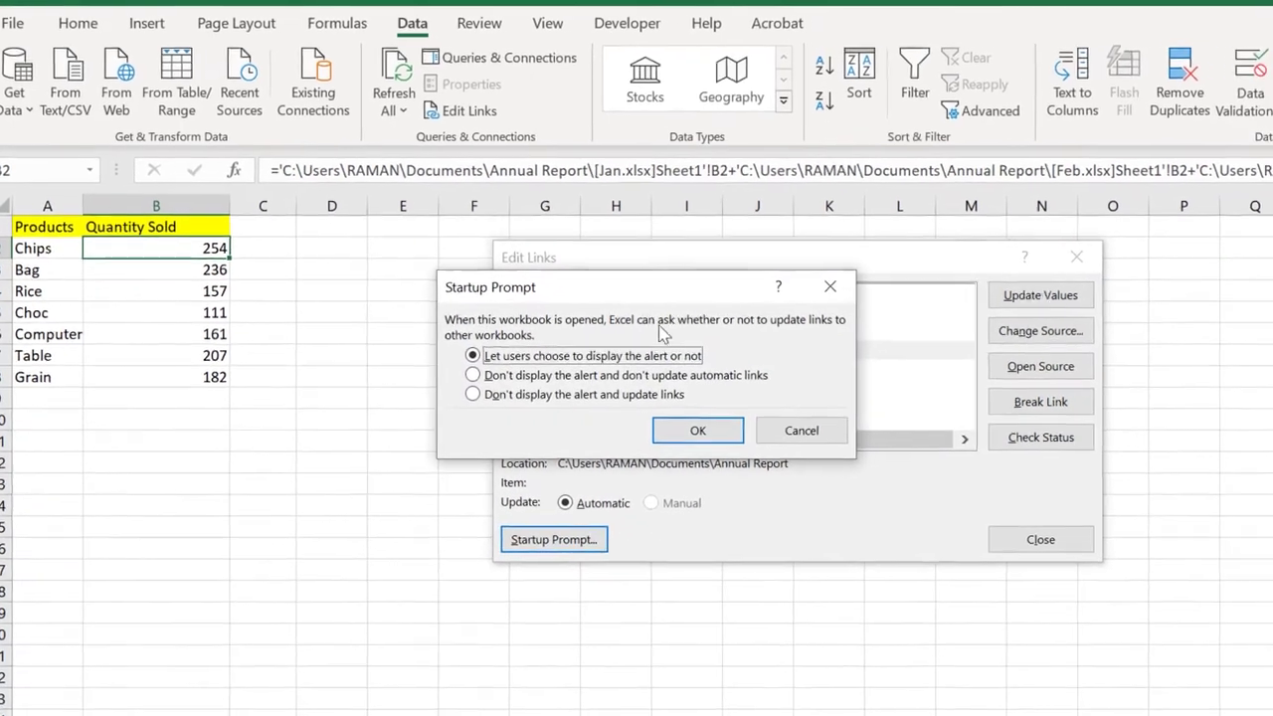
# Set the workbook's startup prompt to update links without displaying the alert.
pyautogui.moveTo(651, 300); pyautogui.dragTo(1039, 365)
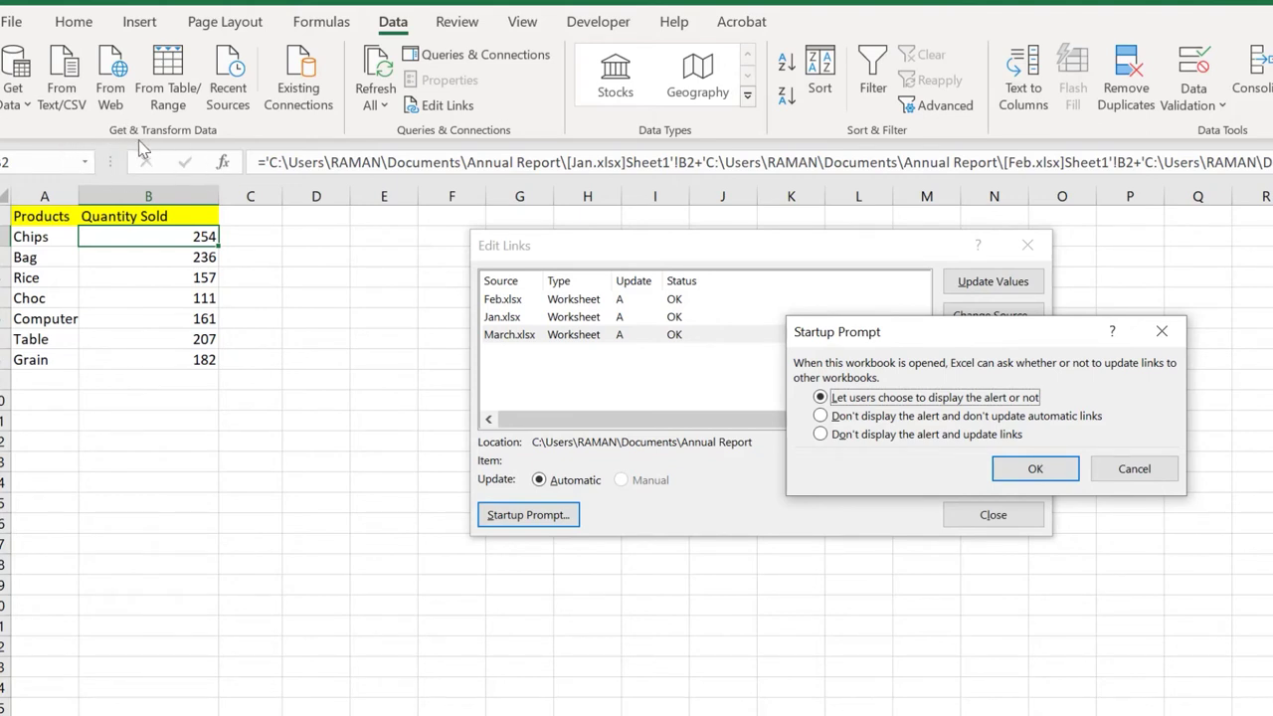
pyautogui.click(879, 436)
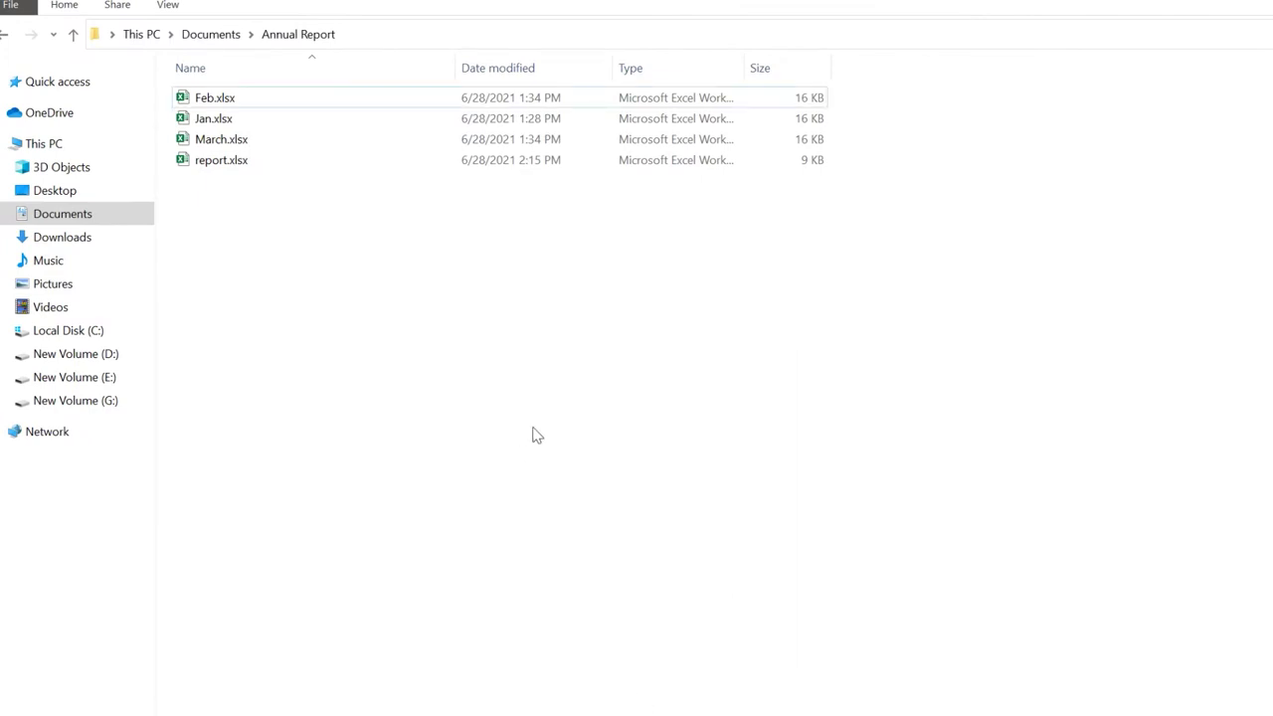
pyautogui.moveTo(924, 108); pyautogui.dragTo(341, 128)
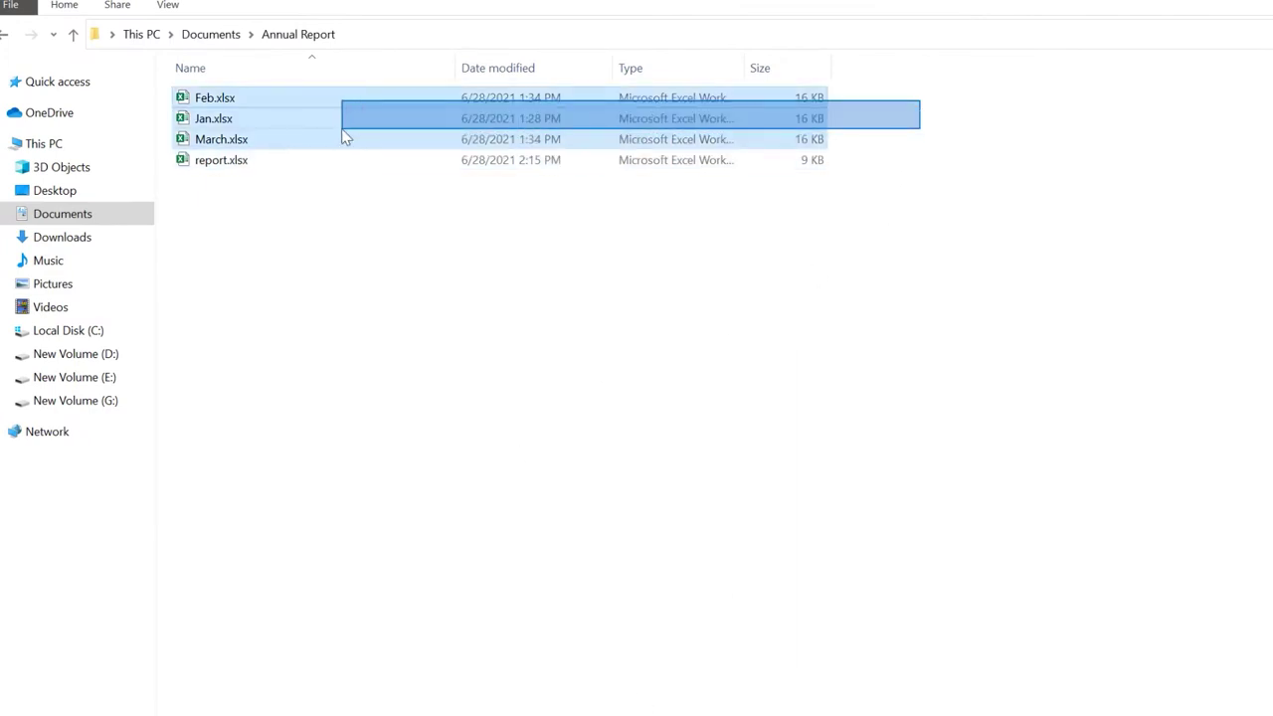
pyautogui.click(250, 162)
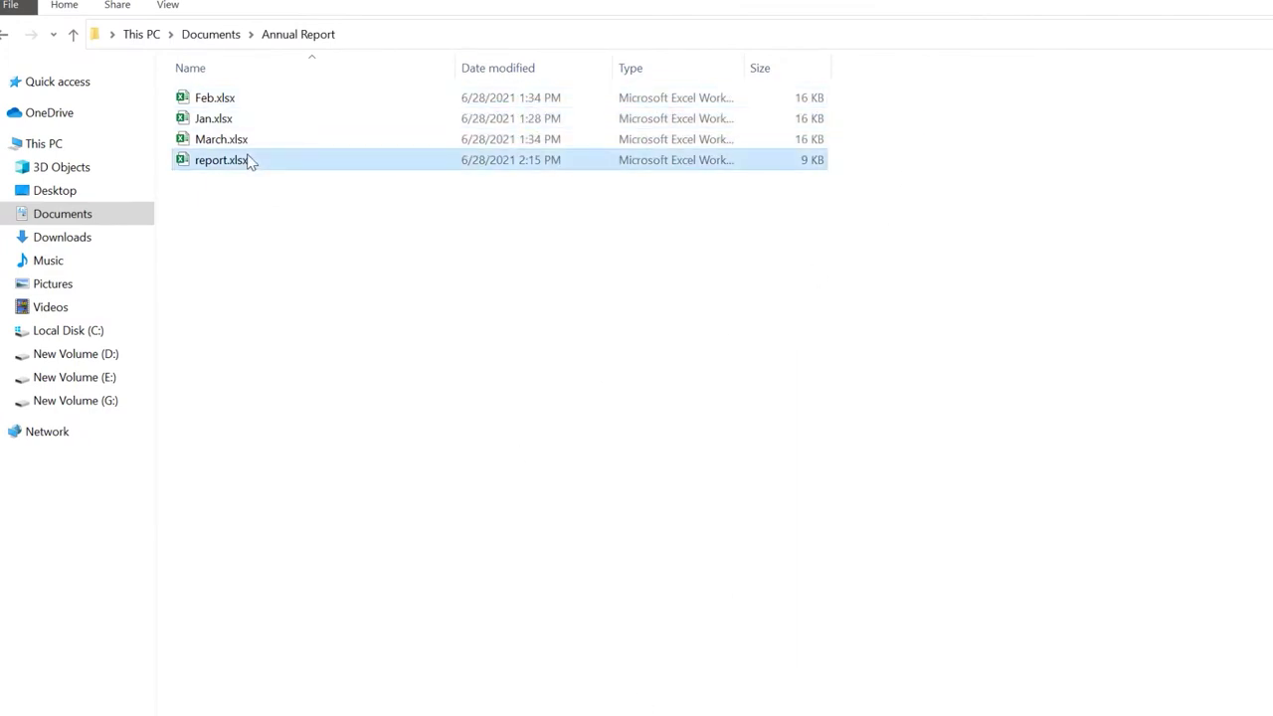
pyautogui.click(274, 207)
pyautogui.click(236, 105)
pyautogui.keyDown('ctrl'); pyautogui.click(236, 121); pyautogui.keyUp('ctrl')
pyautogui.keyDown('ctrl'); pyautogui.click(245, 104); pyautogui.keyUp('ctrl')
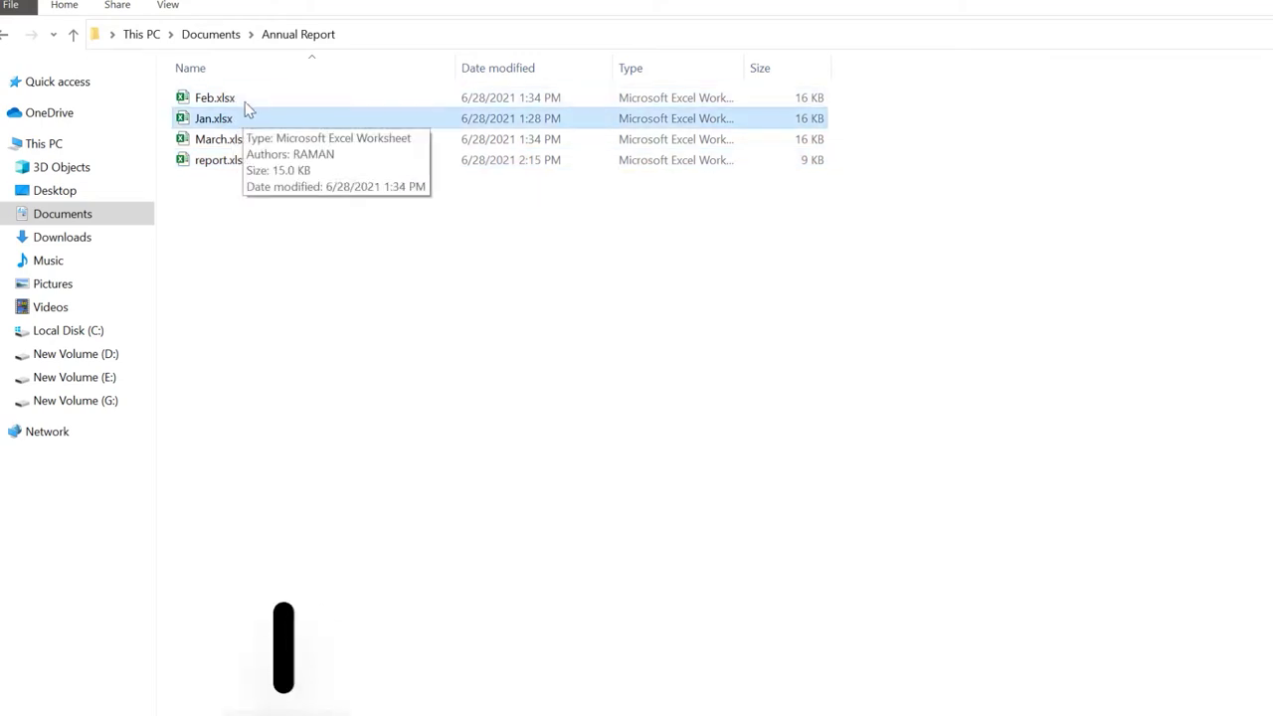
# Open Feb.xlsx from the Annual Report folder and review its Quantity Sold values in B2:B8.
pyautogui.click(244, 102)
pyautogui.press('F2')
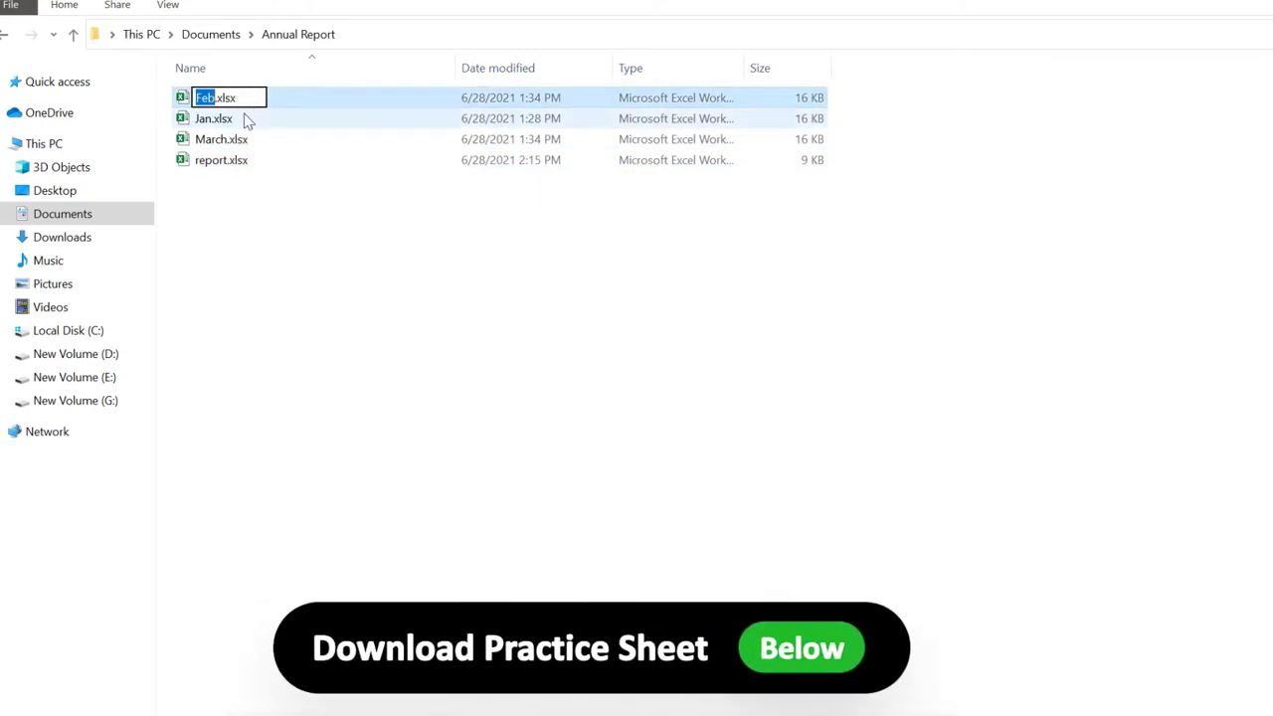
pyautogui.doubleClick(321, 106)
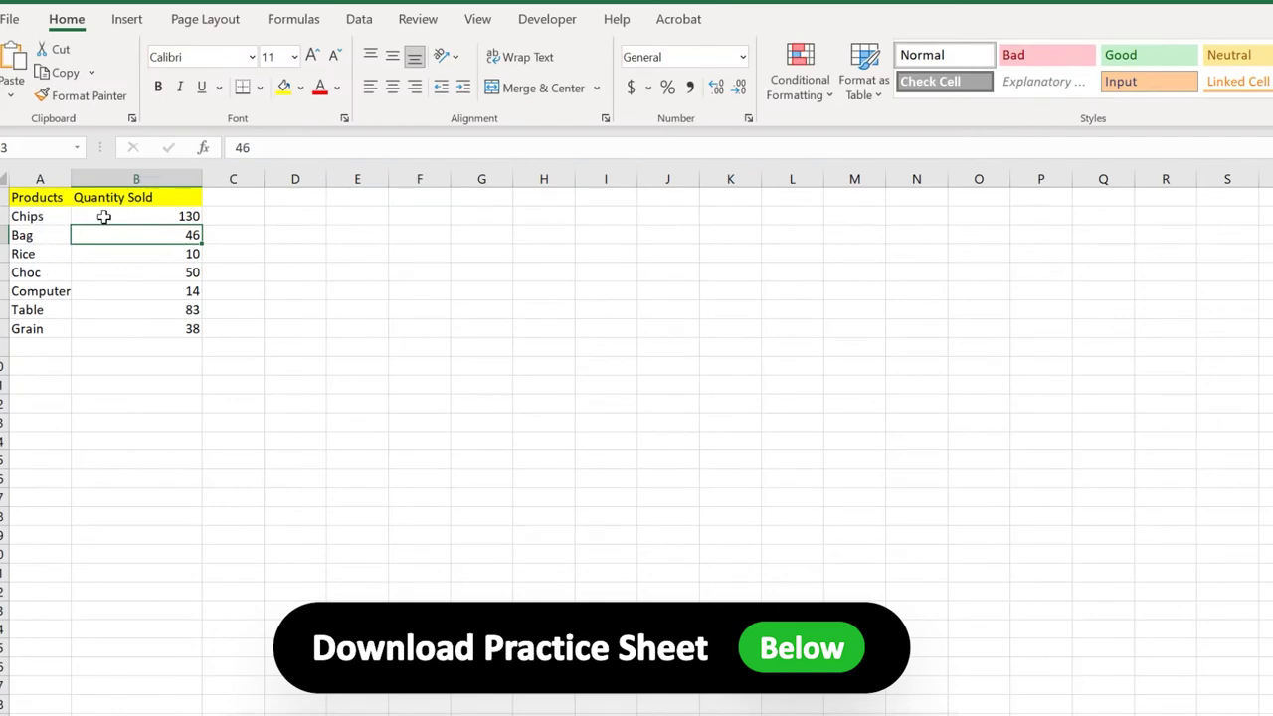
pyautogui.moveTo(149, 216); pyautogui.dragTo(139, 320)
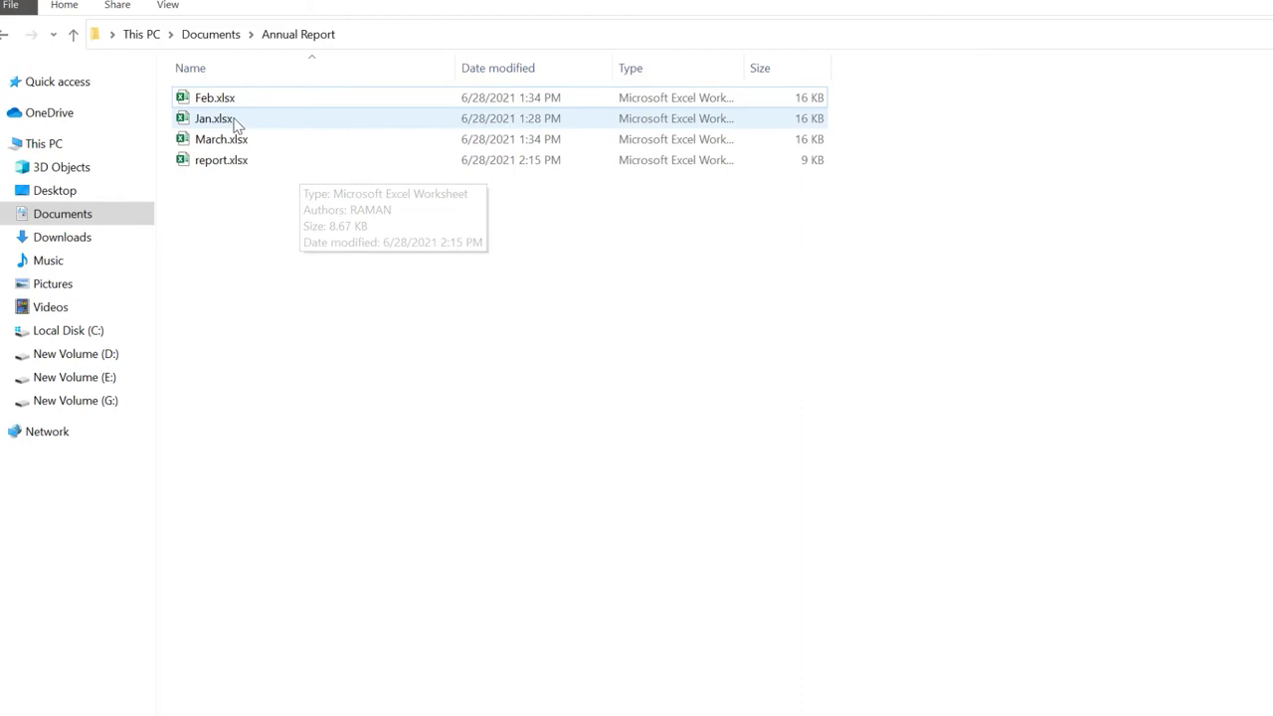
# Open report.xlsx from the Annual Report folder and examine its product list and Quantity Sold column.
pyautogui.click(858, 96)
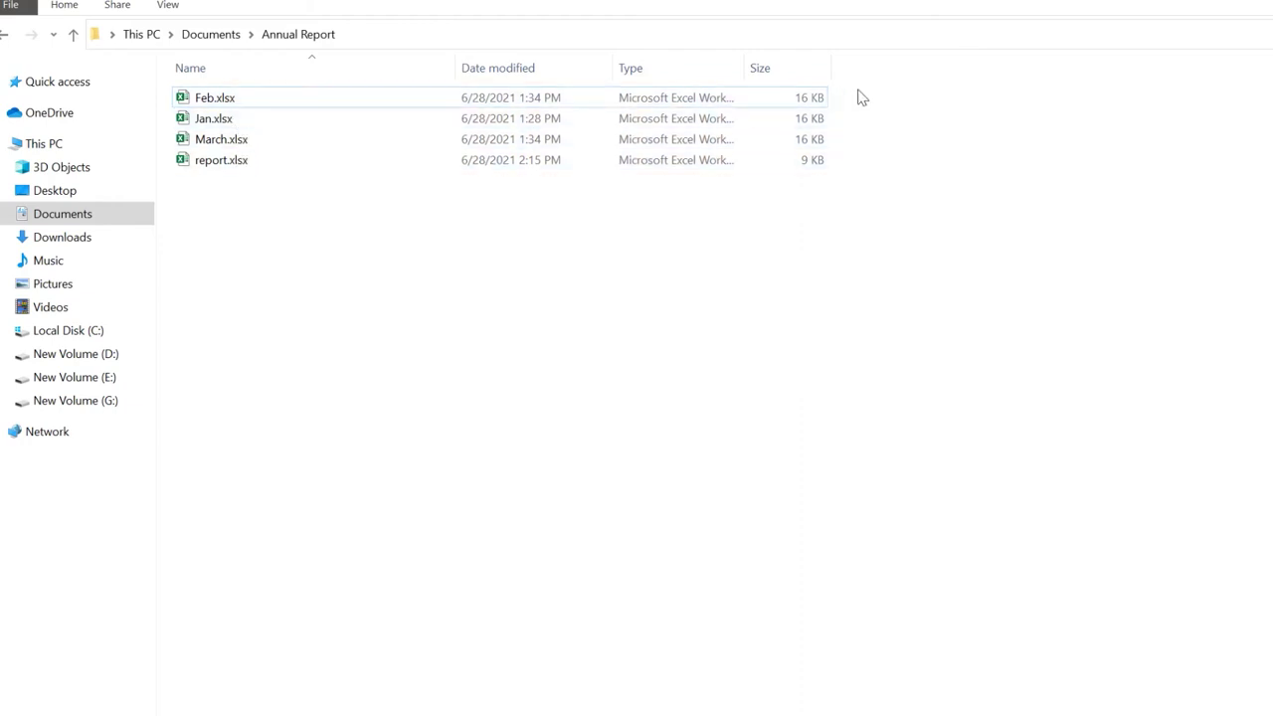
pyautogui.moveTo(955, 87); pyautogui.dragTo(724, 171)
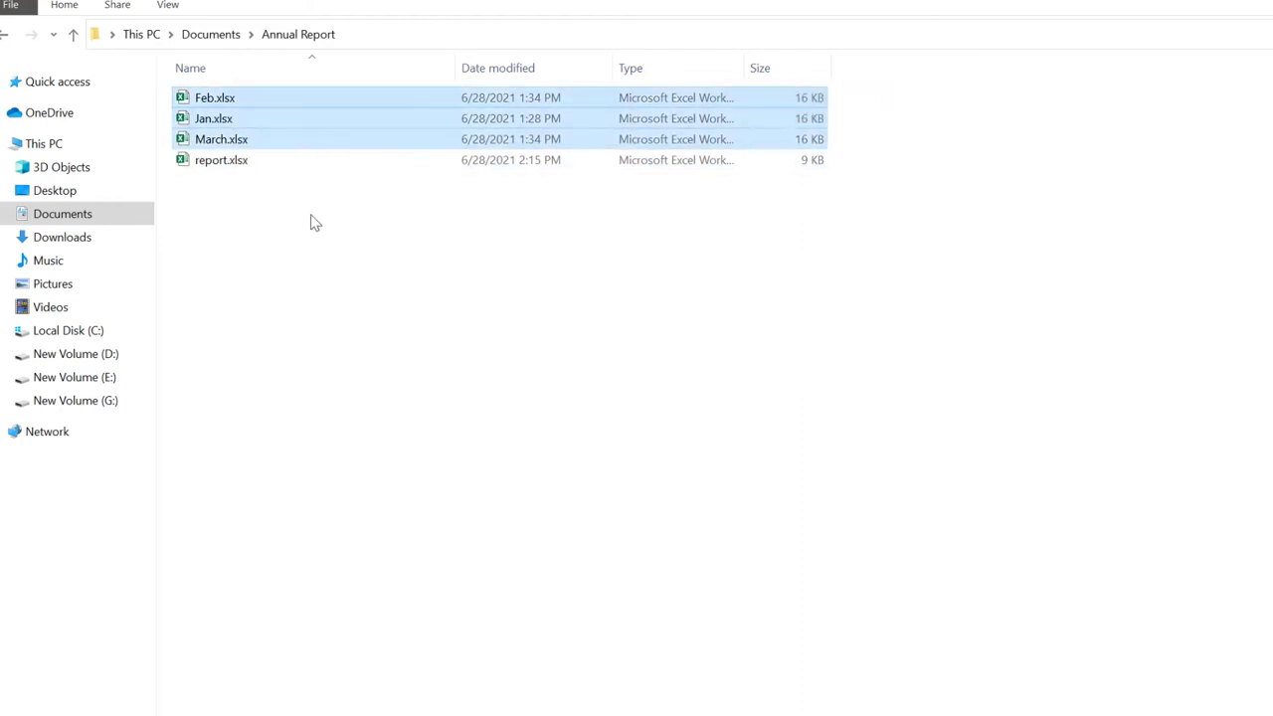
pyautogui.click(244, 163)
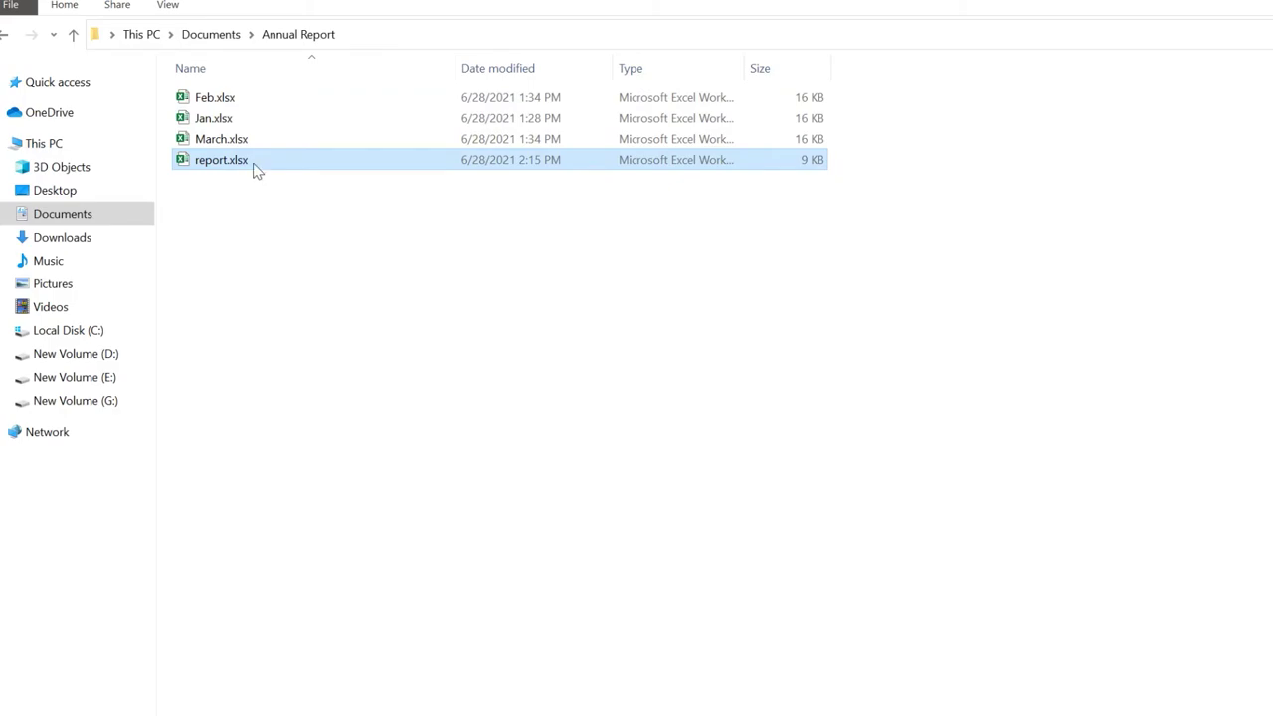
pyautogui.doubleClick(253, 165)
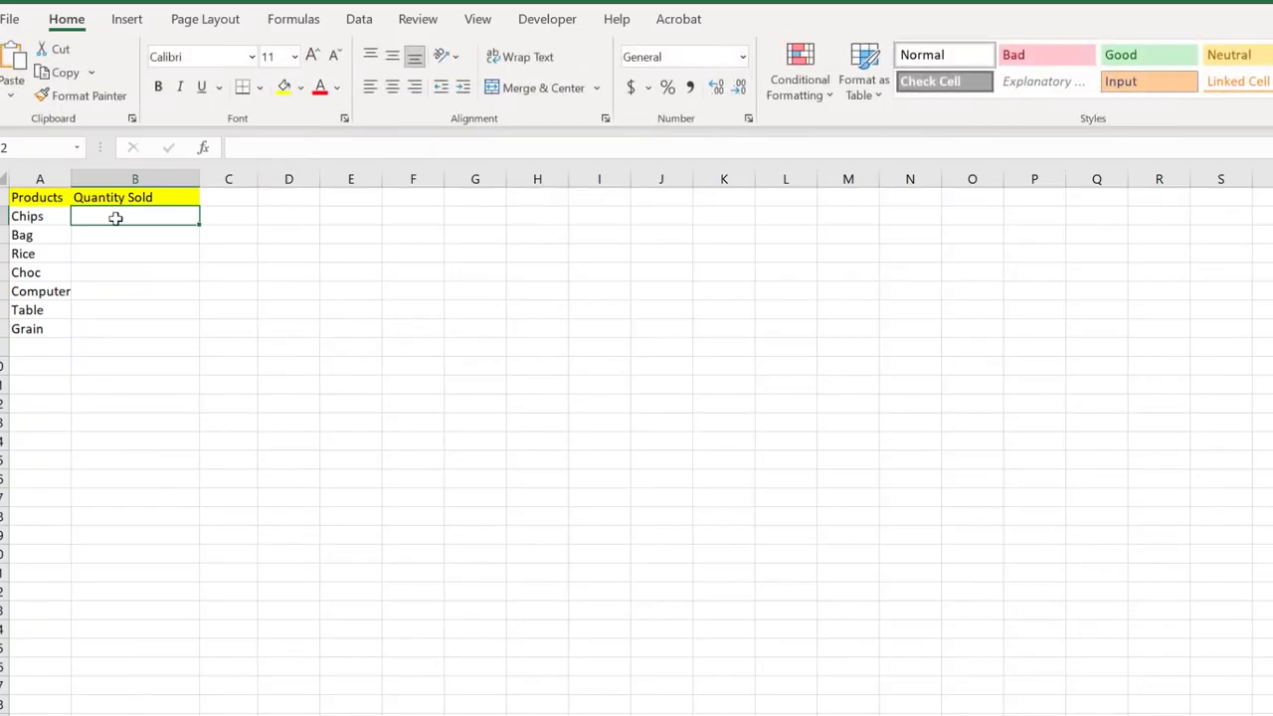
pyautogui.moveTo(115, 218); pyautogui.dragTo(116, 332)
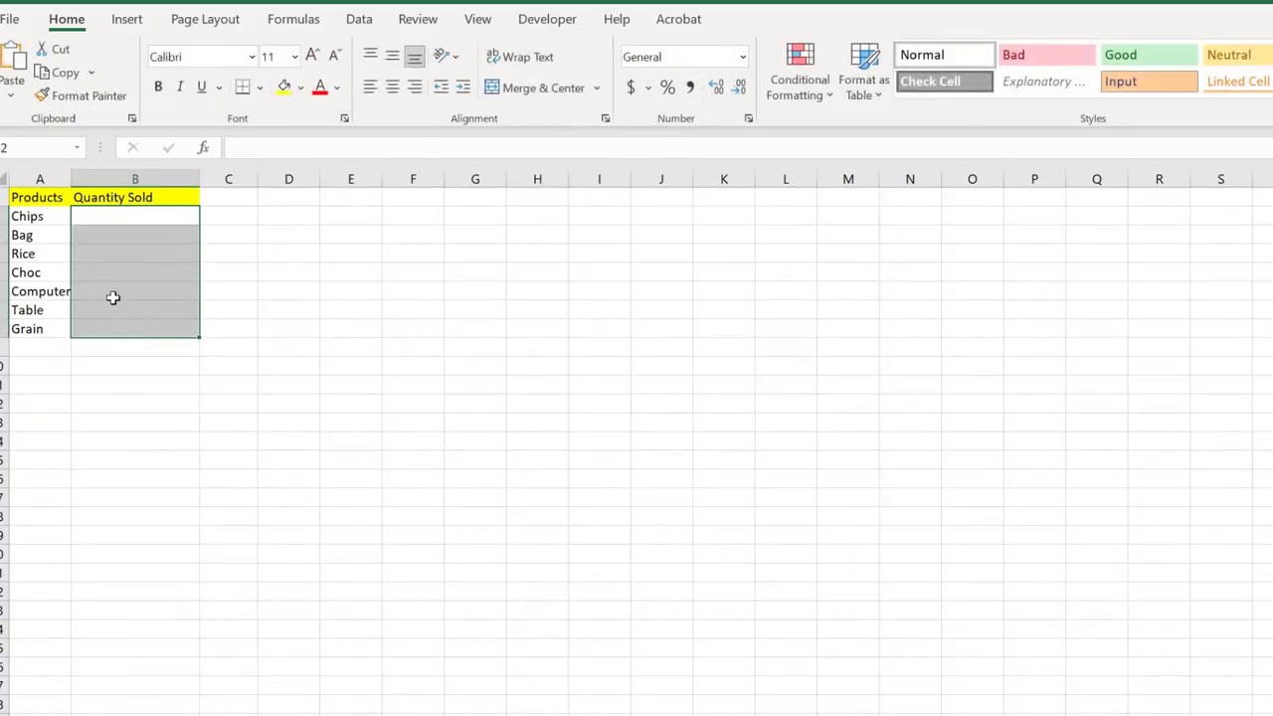
pyautogui.click(134, 250)
pyautogui.click(38, 221)
pyautogui.click(161, 222)
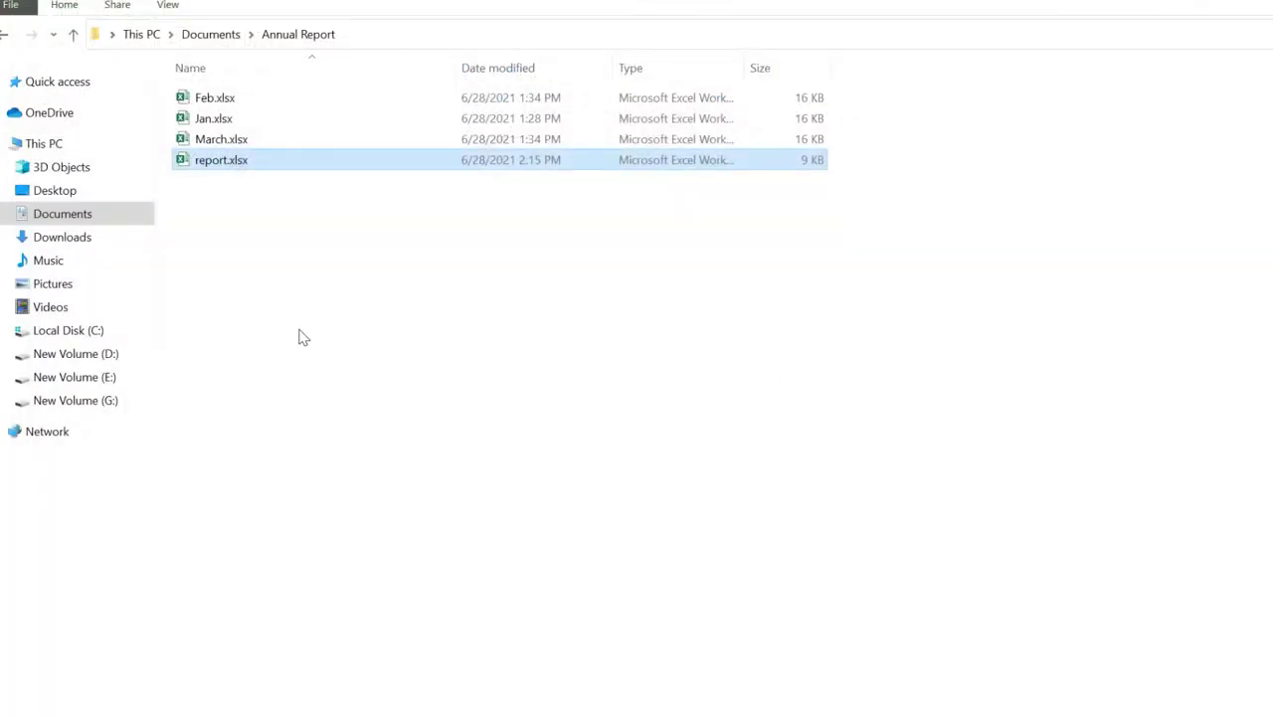
# Open Feb.xlsx, Jan.xlsx, March.xlsx and report.xlsx from the Annual Report folder together.
pyautogui.moveTo(317, 326); pyautogui.dragTo(321, 102)
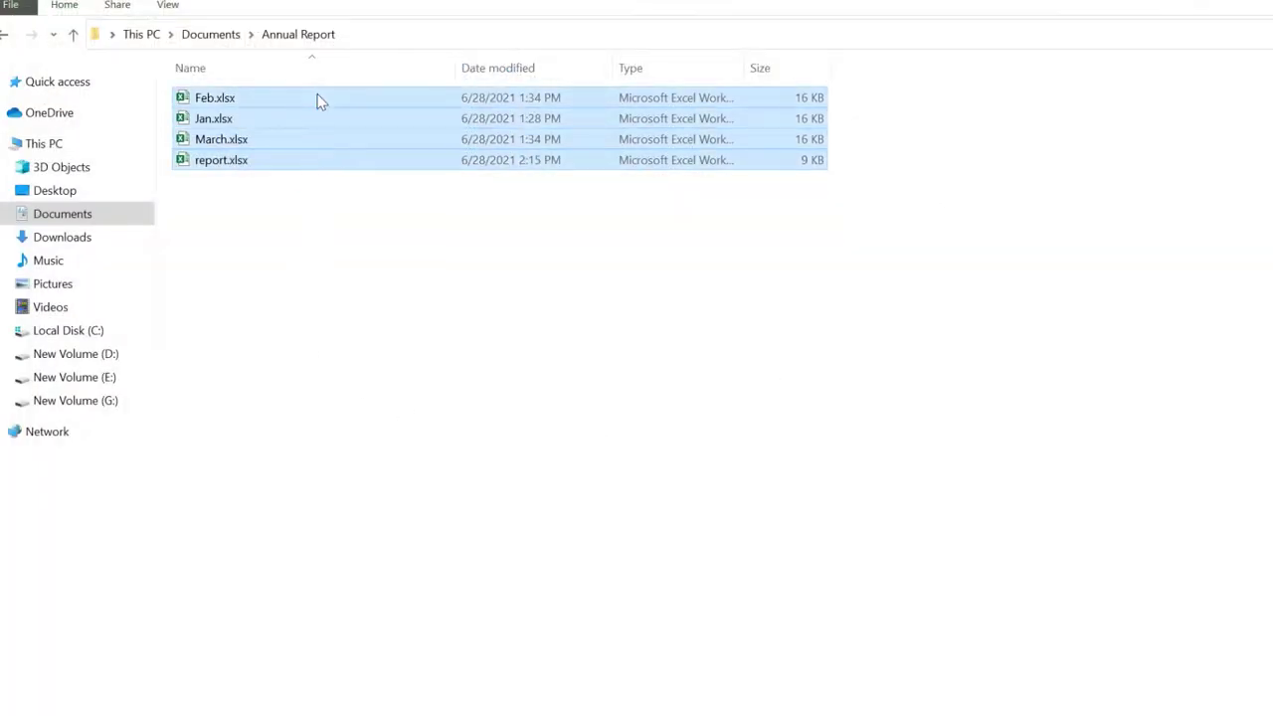
pyautogui.rightClick(320, 99)
pyautogui.click(358, 105)
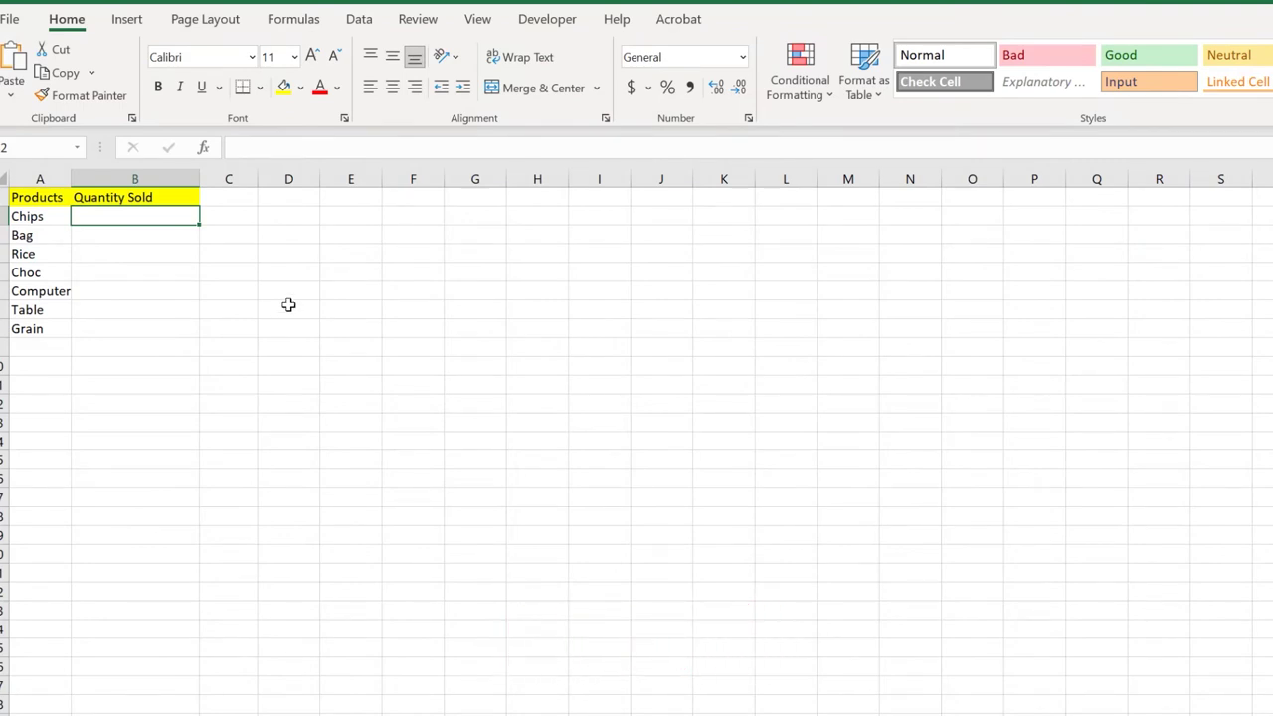
# Start a formula in cell B2 of report.xlsx with a relative reference to B2 on Sheet1 of Jan.xlsx.
pyautogui.doubleClick(122, 215)
pyautogui.write('=')
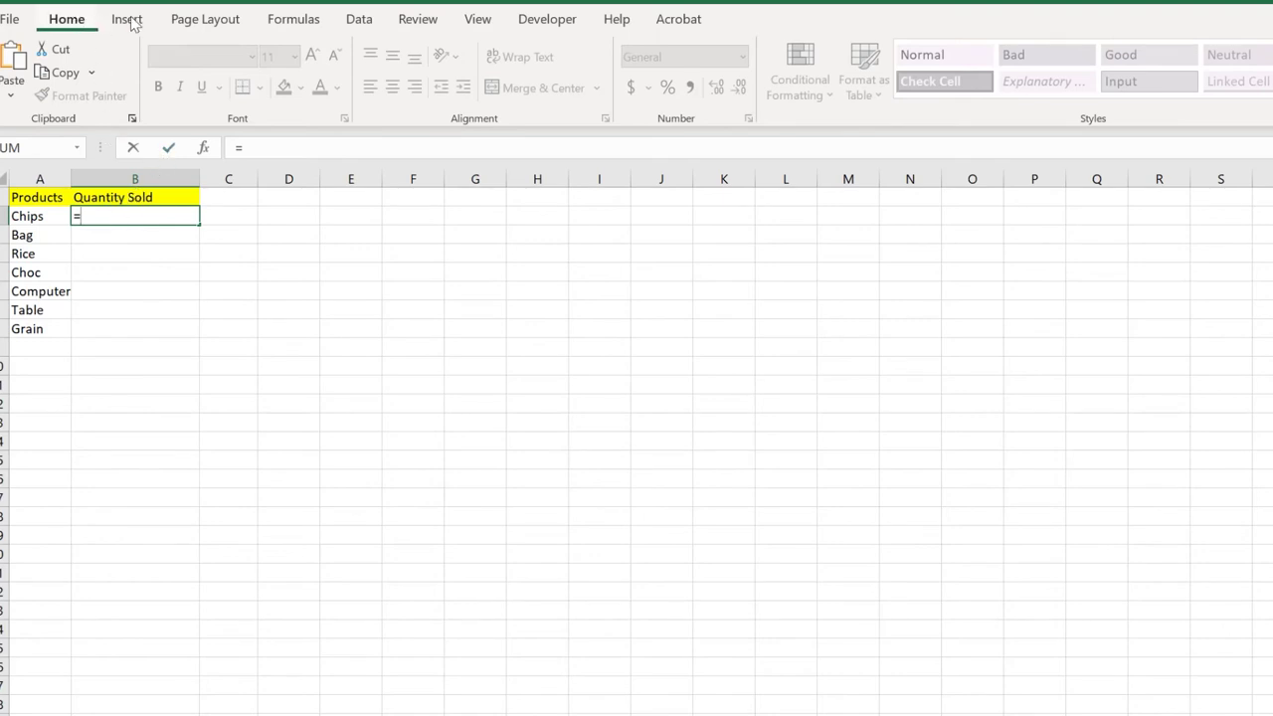
pyautogui.click(475, 21)
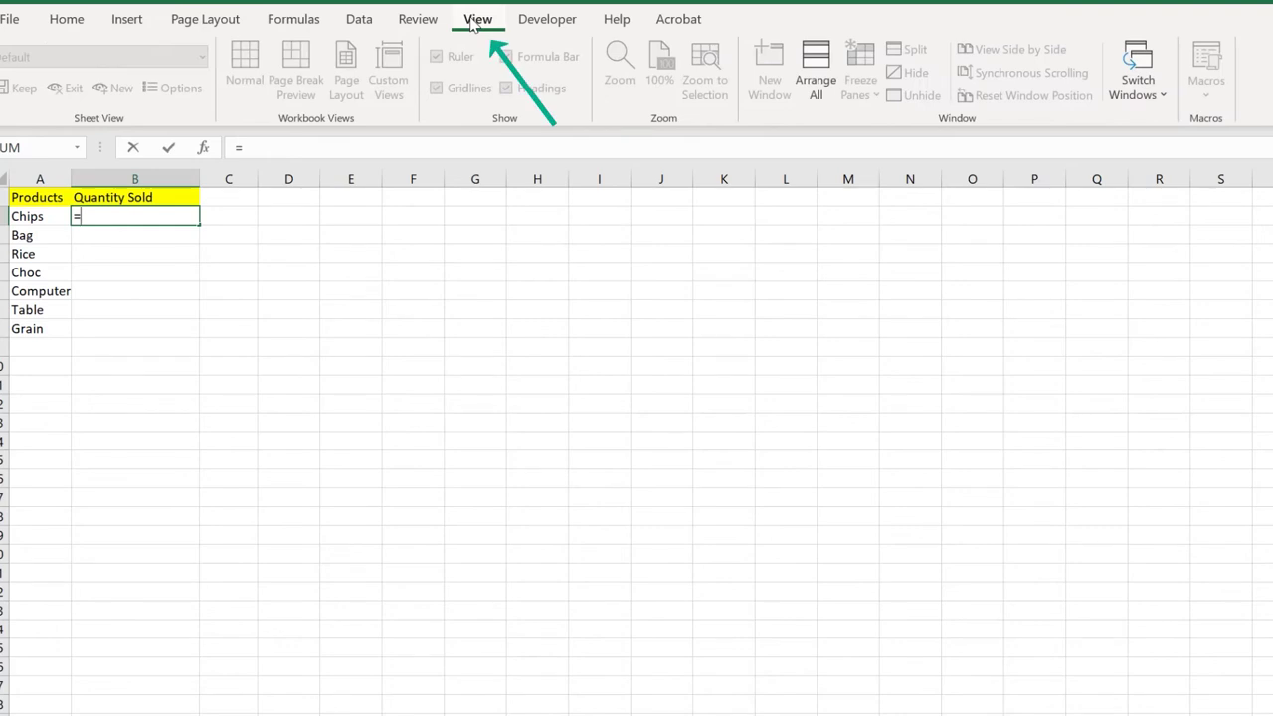
pyautogui.click(1153, 97)
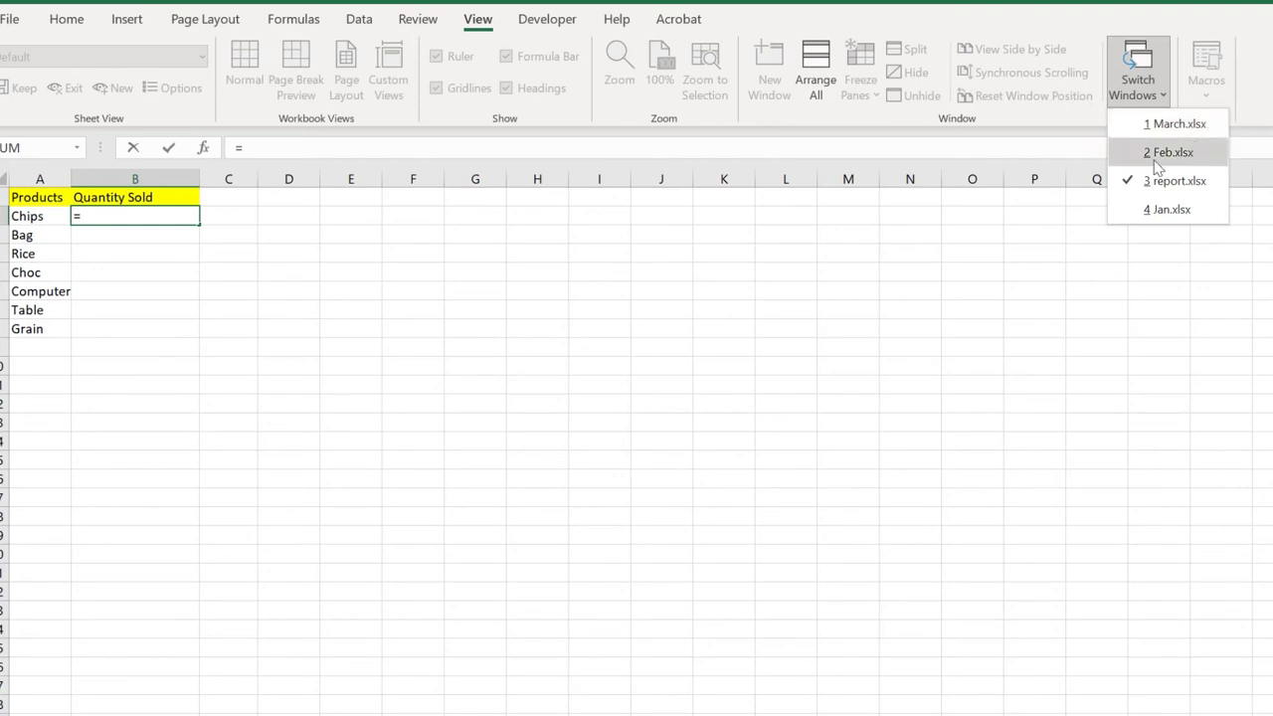
pyautogui.click(1189, 210)
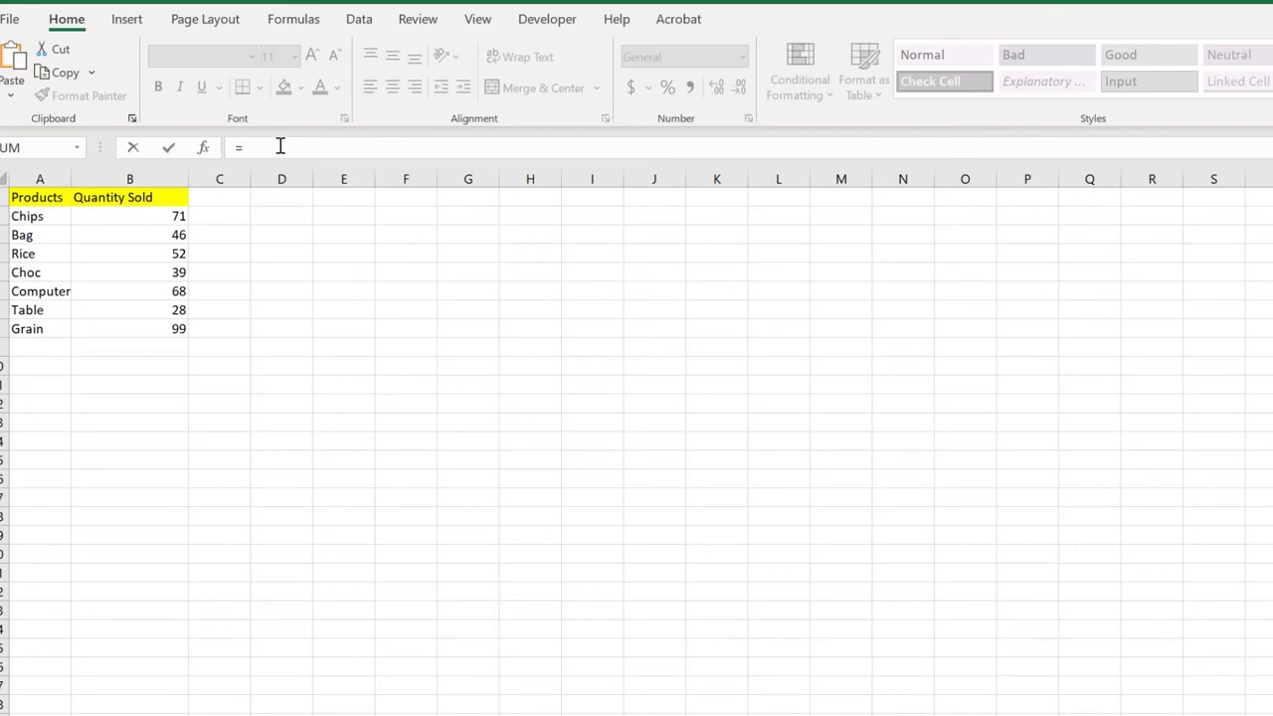
pyautogui.click(157, 218)
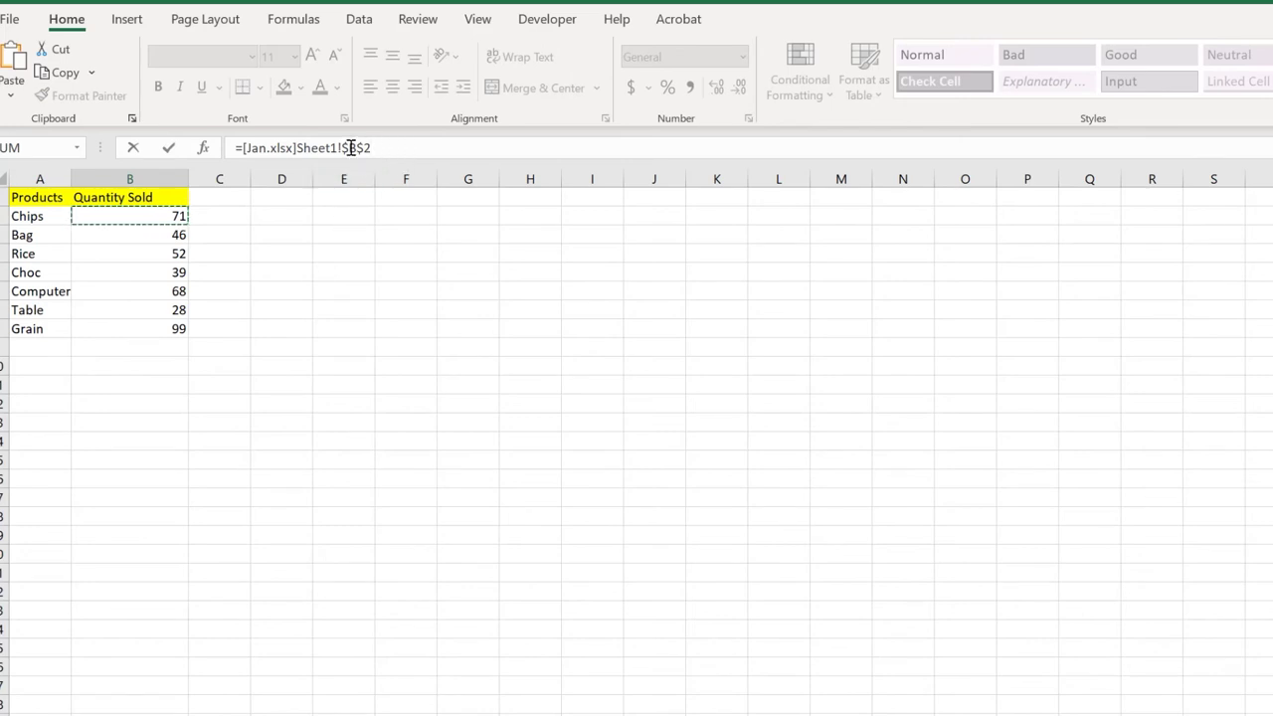
pyautogui.moveTo(342, 148); pyautogui.dragTo(356, 147)
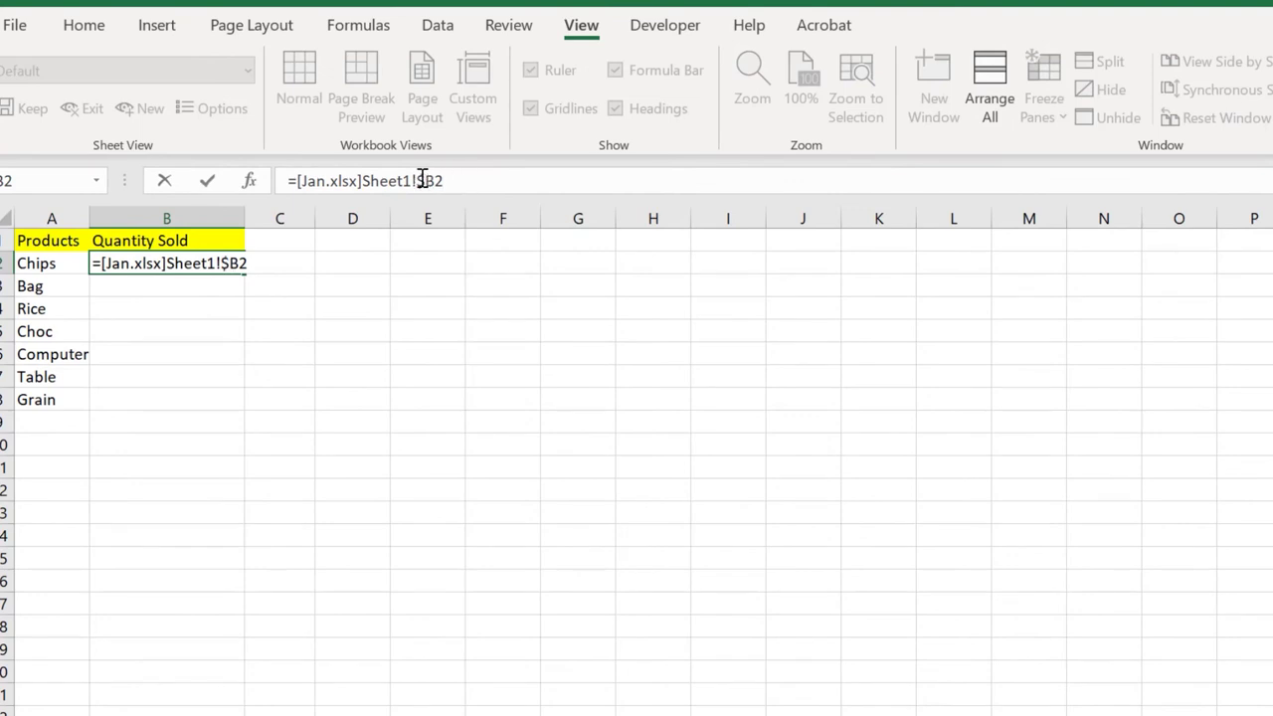
pyautogui.press('F4')
# Add cell B2 from Sheet1 of Feb.xlsx to the Chips formula as a relative reference.
pyautogui.click(1062, 118)
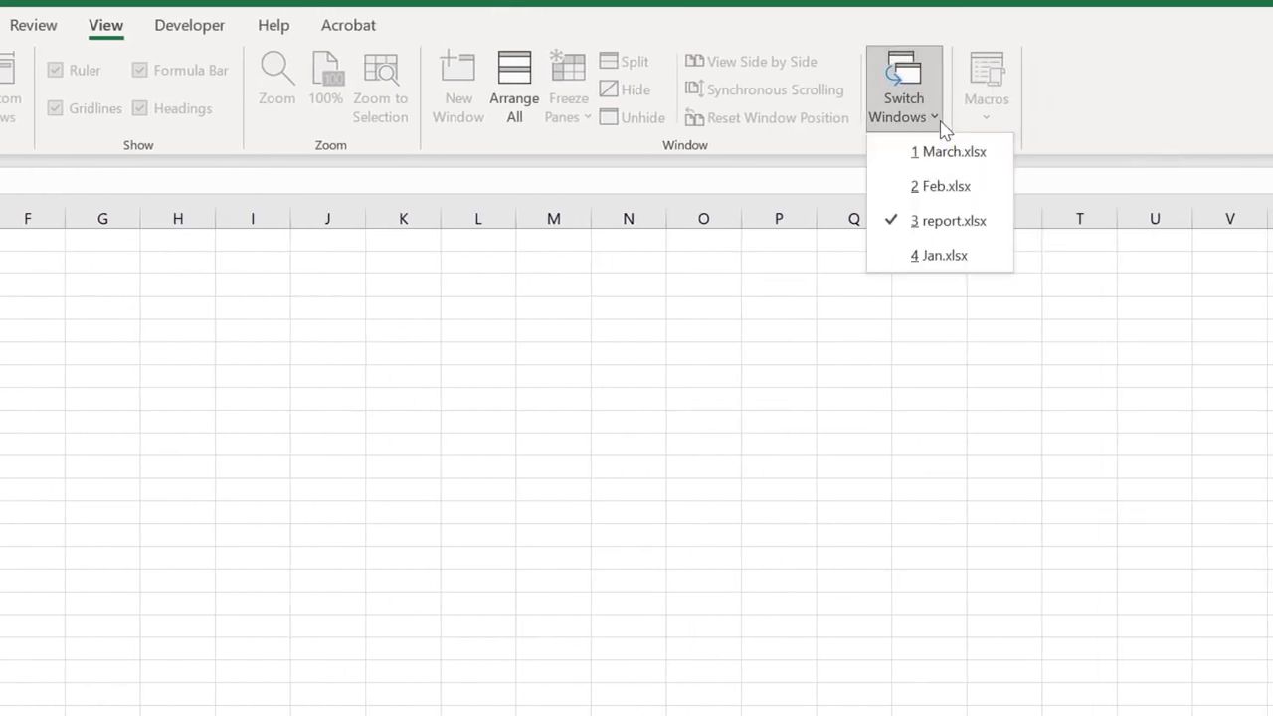
pyautogui.click(952, 187)
pyautogui.click(229, 265)
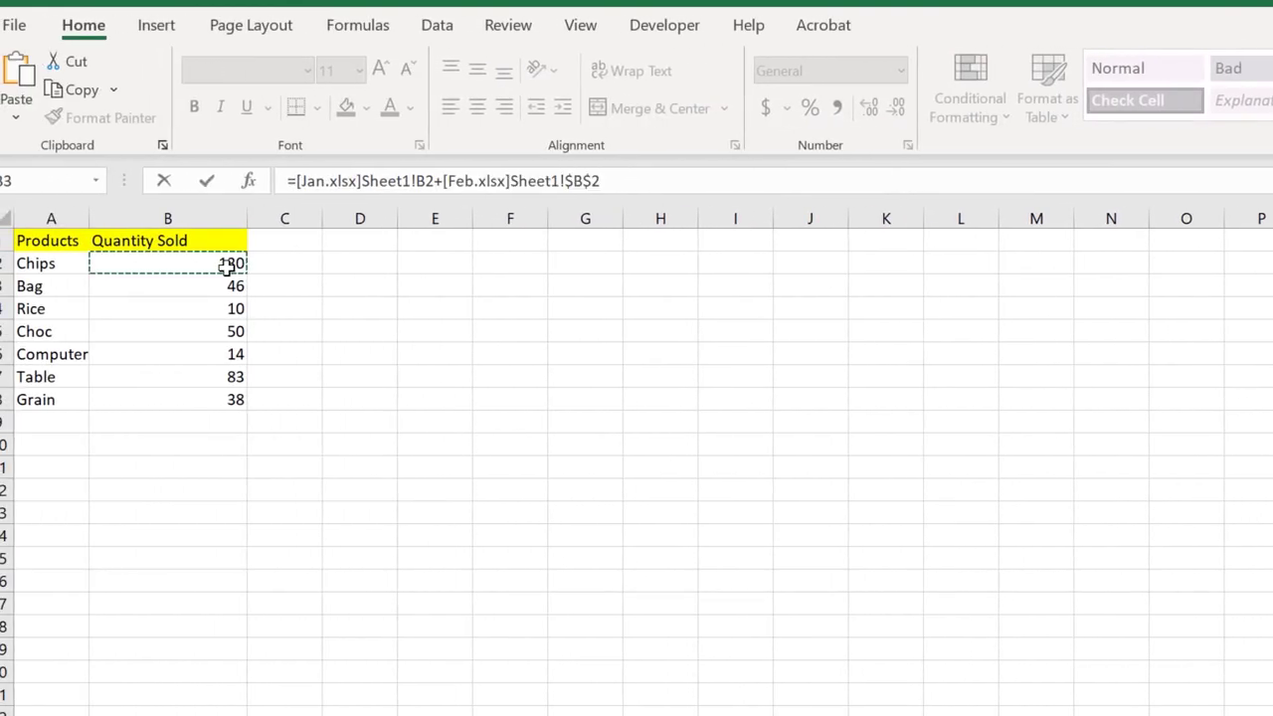
pyautogui.click(689, 179)
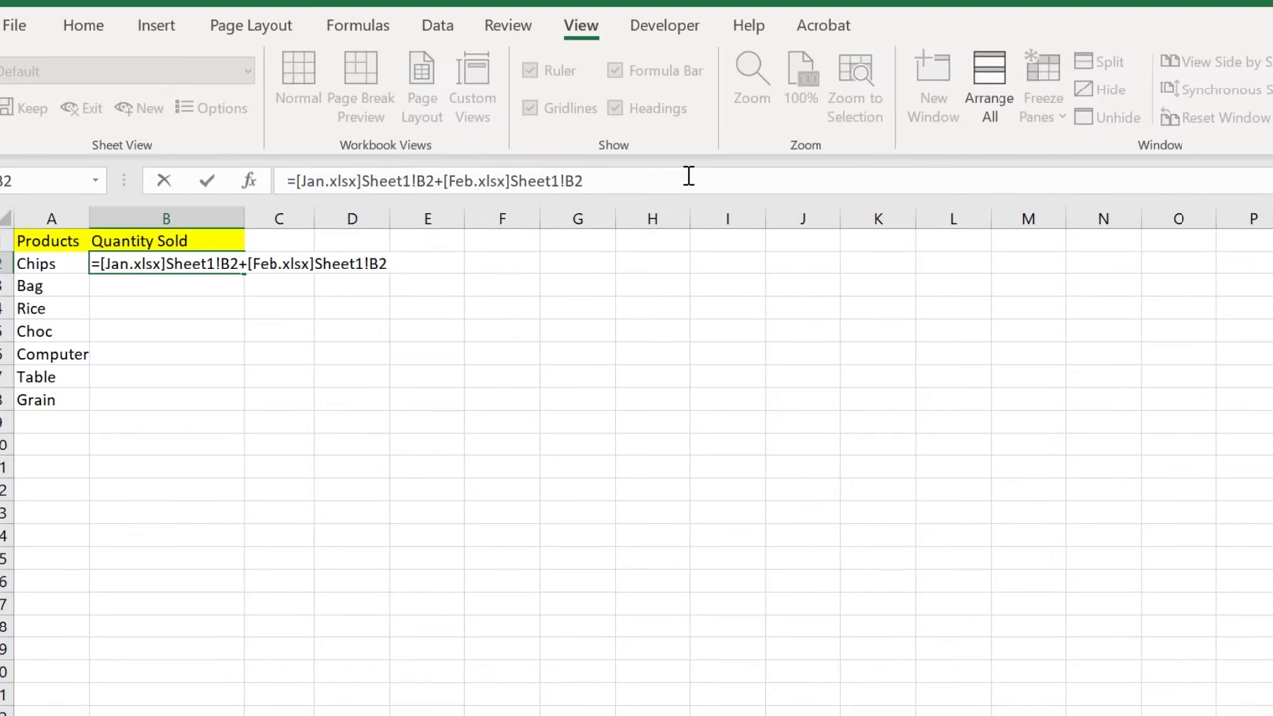
# Add cell B2 from Sheet1 of March.xlsx as a relative reference and complete the Chips formula.
pyautogui.write('+')
pyautogui.click(1272, 112)
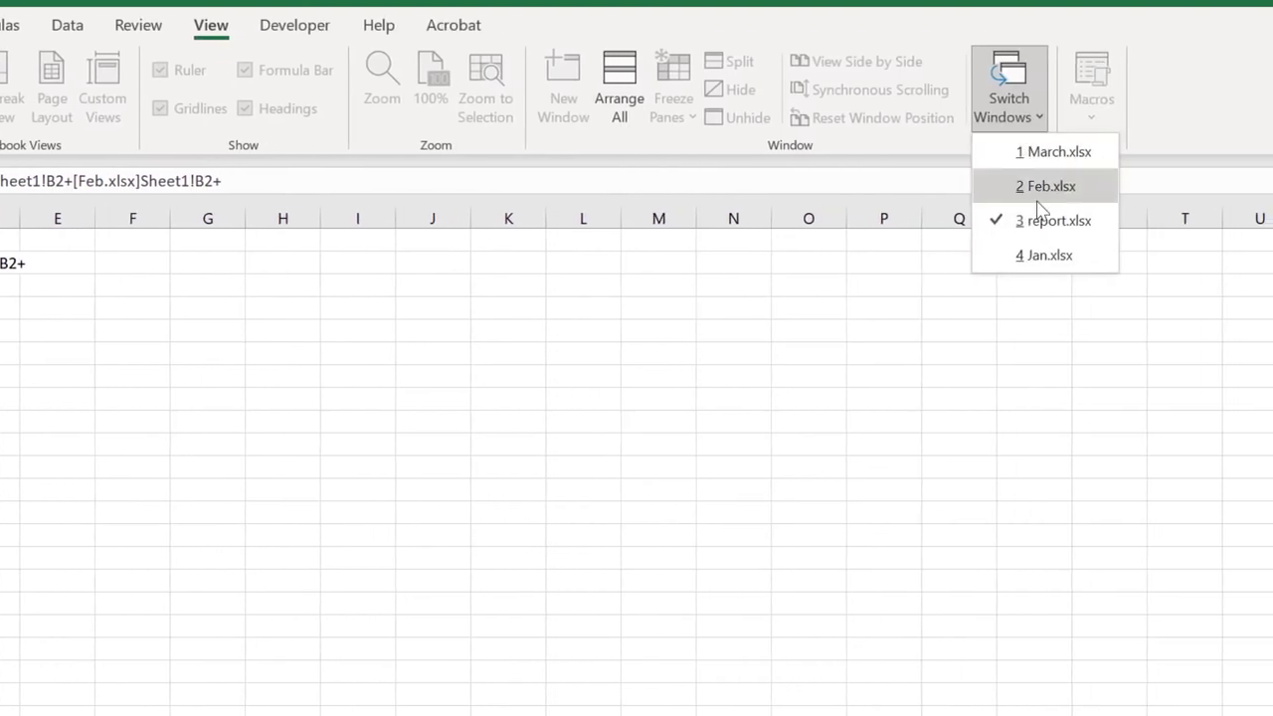
pyautogui.click(1072, 159)
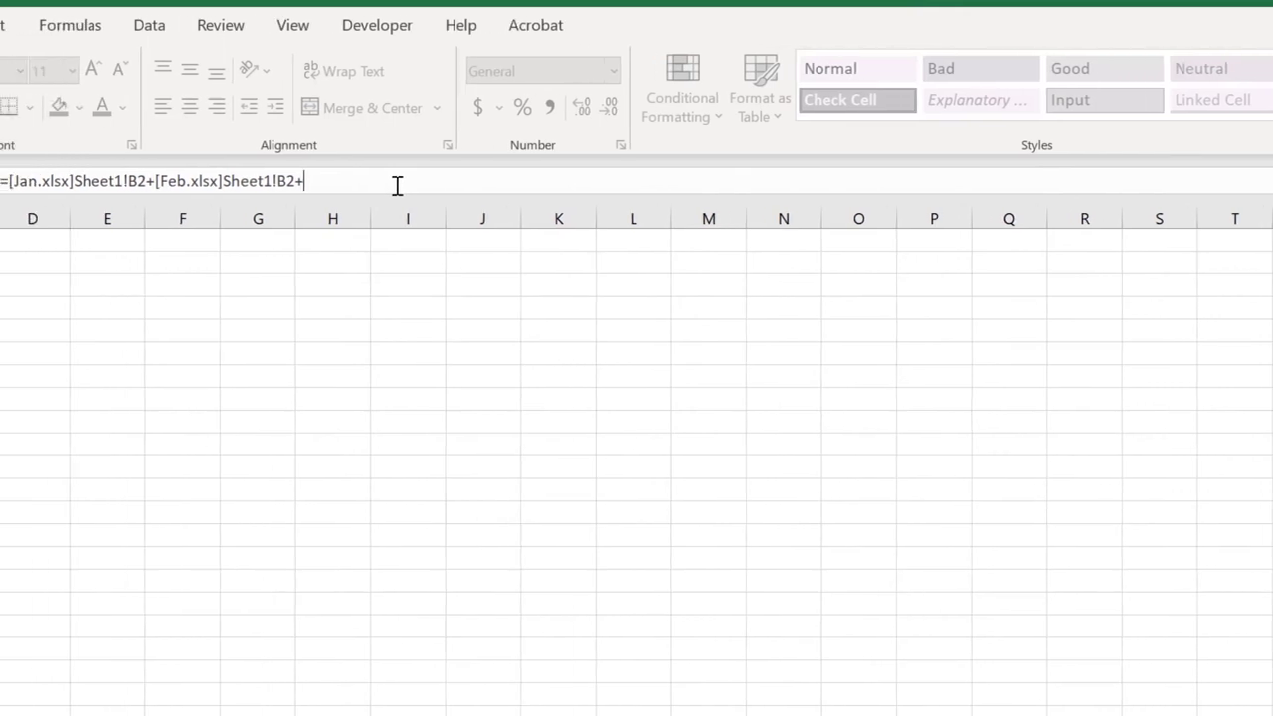
pyautogui.click(194, 264)
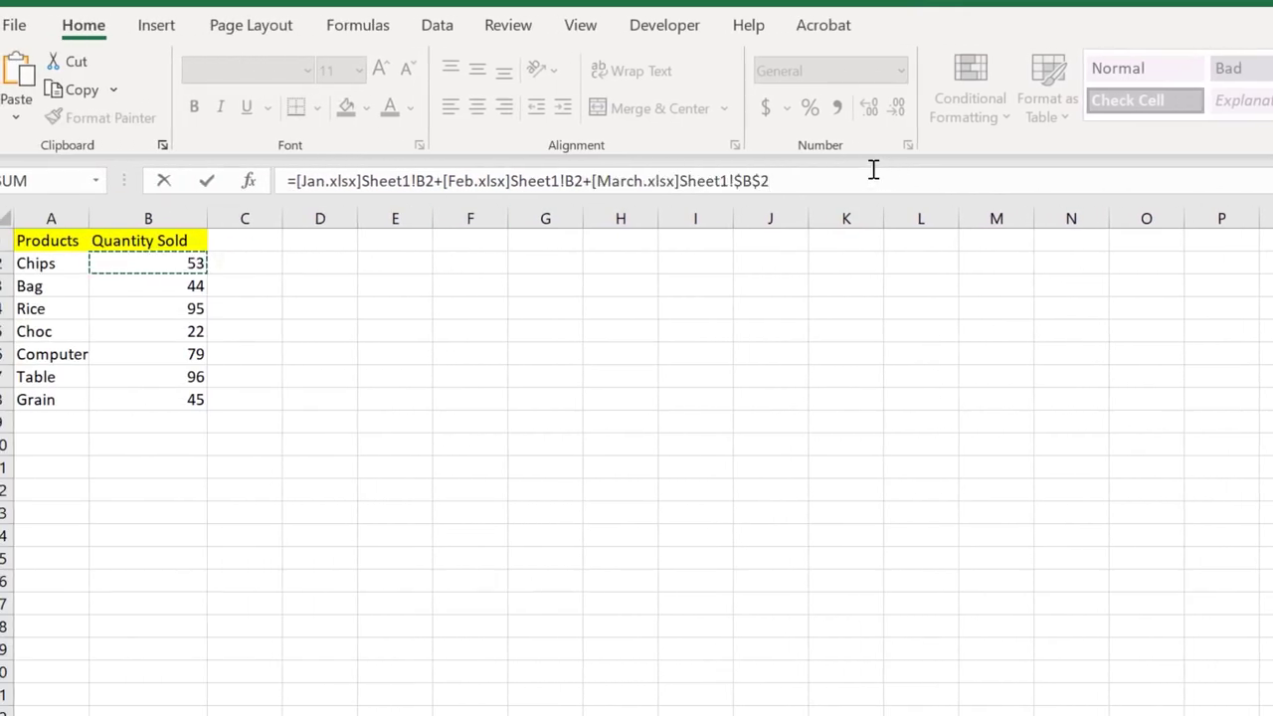
pyautogui.press('F4')
pyautogui.press('F4')
pyautogui.press('F4')
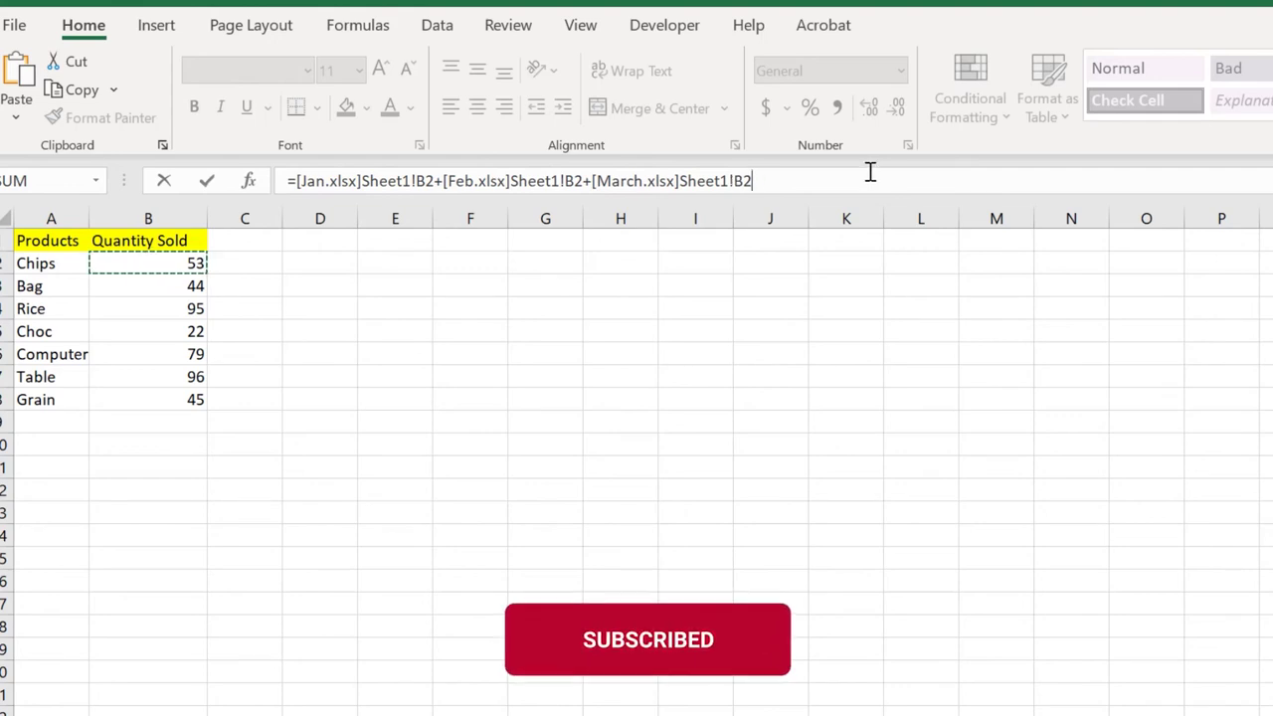
pyautogui.press('Return')
# Fill the Chips formula down the Quantity Sold column to the Grain row and check the copied formulas.
pyautogui.click(226, 262)
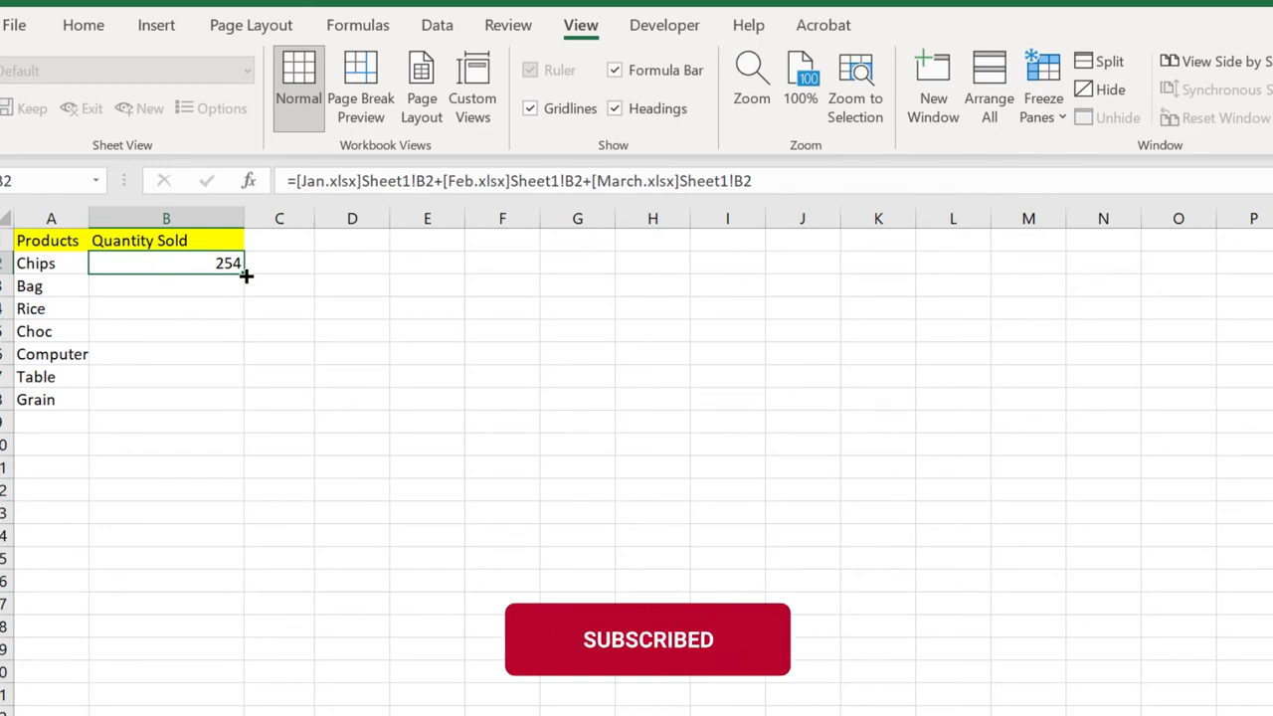
pyautogui.doubleClick(245, 275)
pyautogui.click(221, 382)
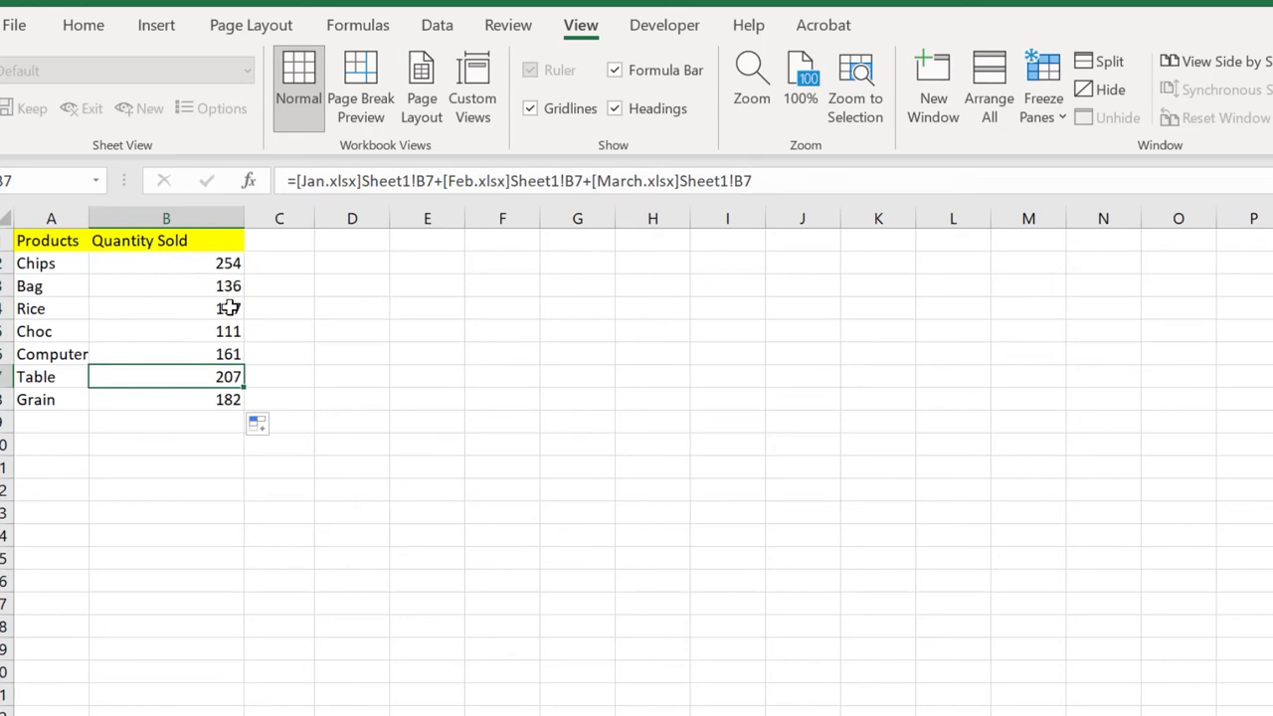
pyautogui.click(227, 309)
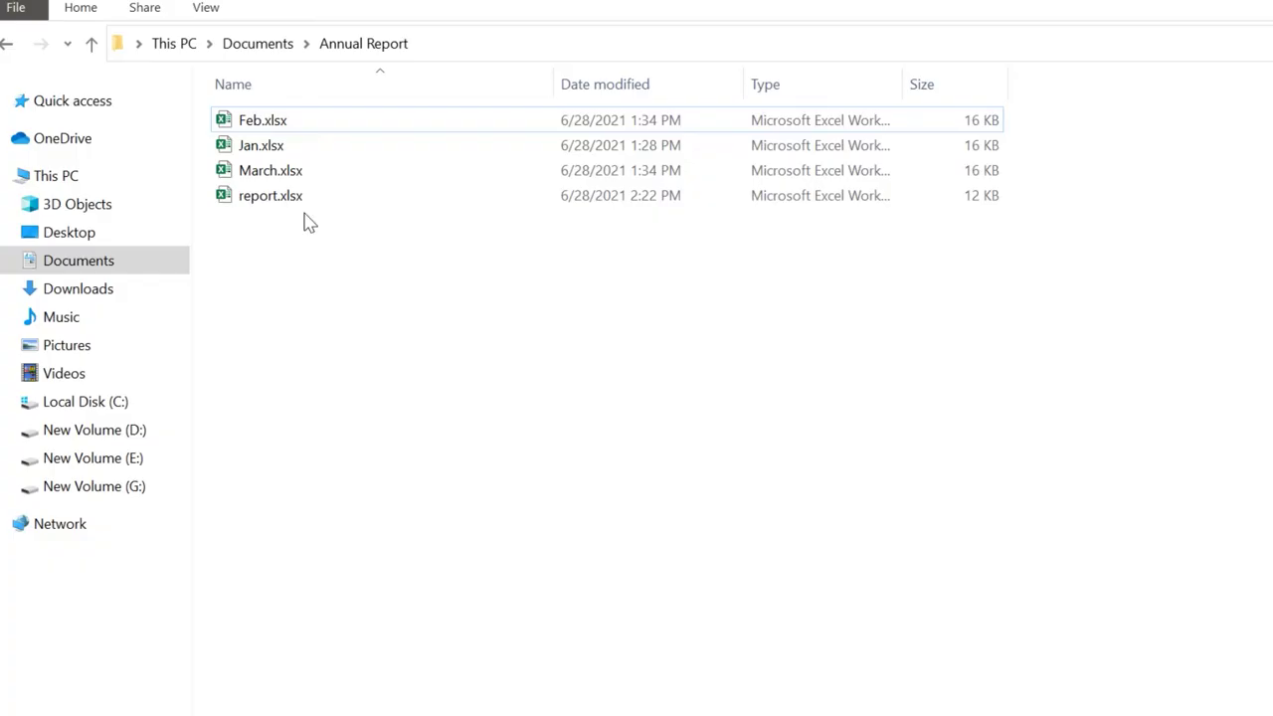
# Open Jan.xlsx, set the Bag quantity in B3 to 146, then save and close the workbook.
pyautogui.doubleClick(296, 159)
pyautogui.click(221, 284)
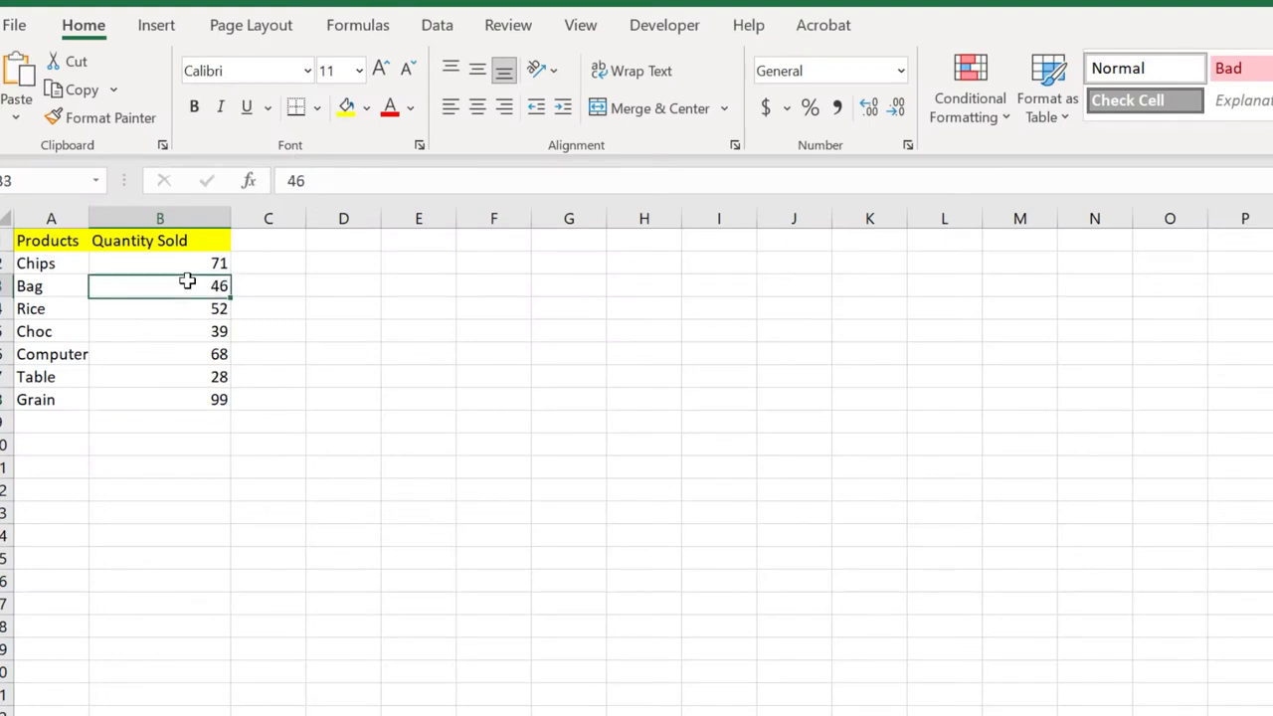
pyautogui.doubleClick(213, 285)
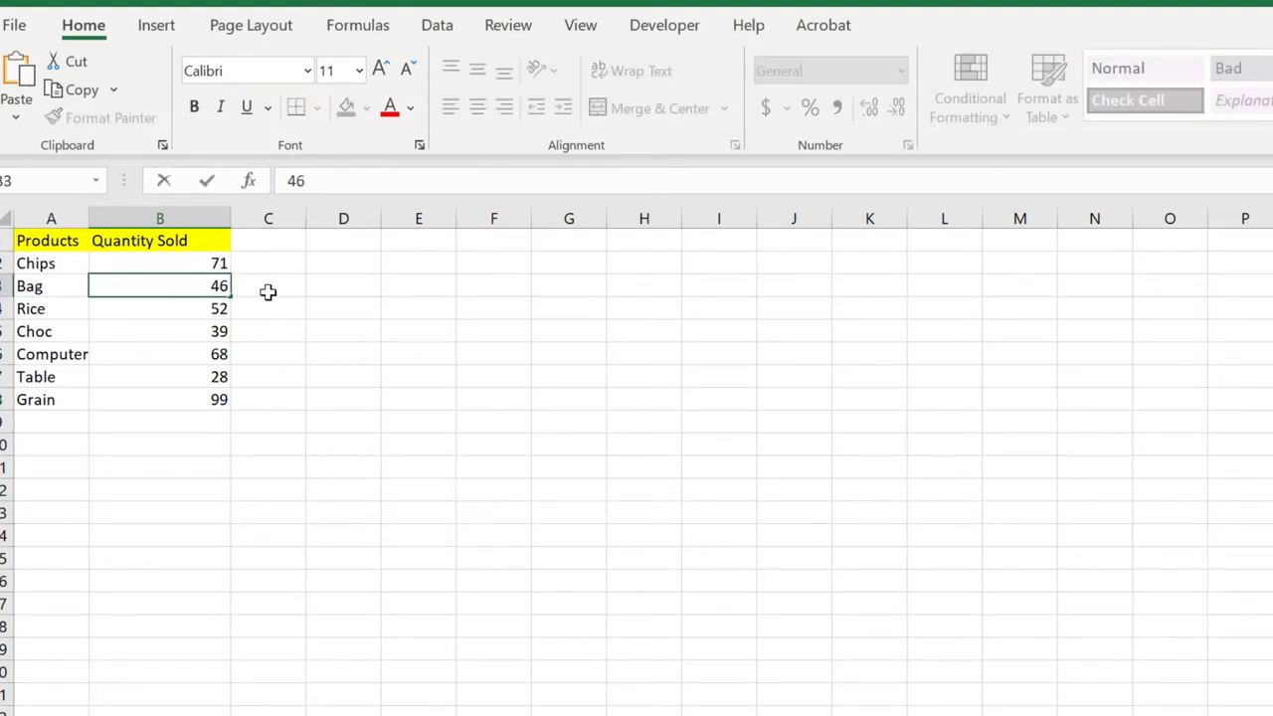
pyautogui.write('1')
pyautogui.click(216, 441)
pyautogui.click(194, 296)
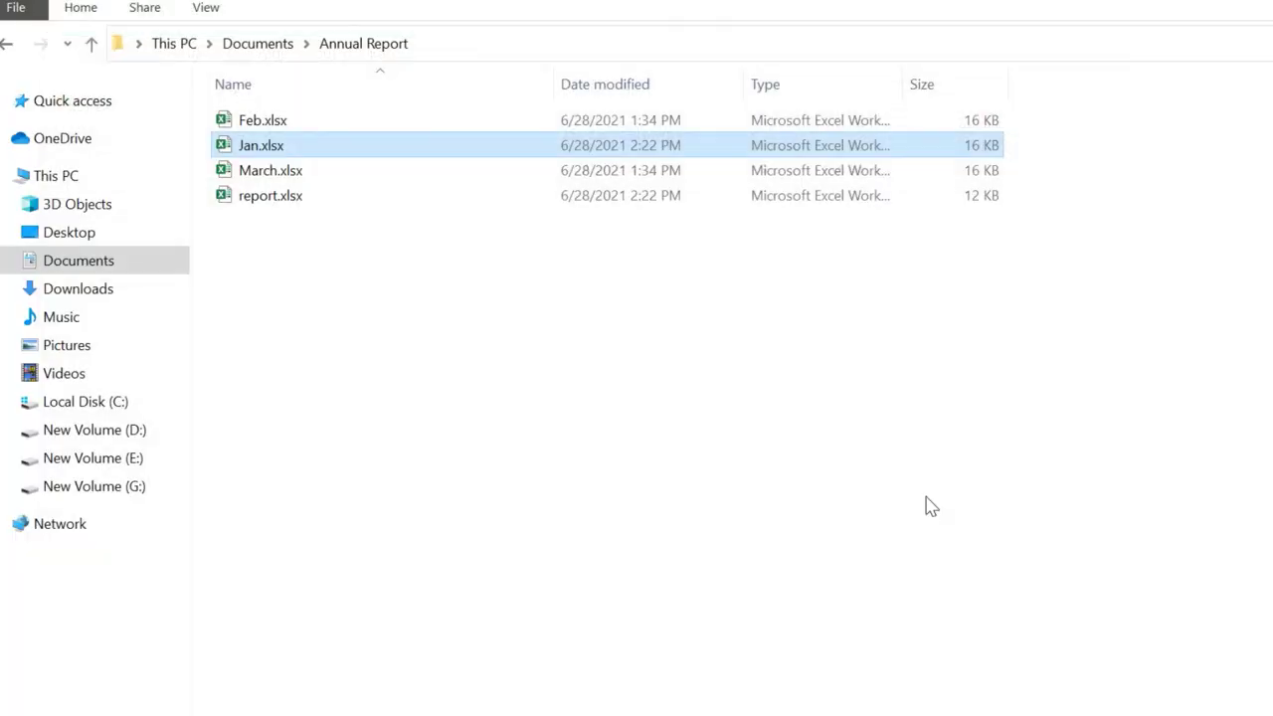
# Open report.xlsx, enable the automatic update of links, and check the Bag total in B3.
pyautogui.click(427, 286)
pyautogui.doubleClick(289, 199)
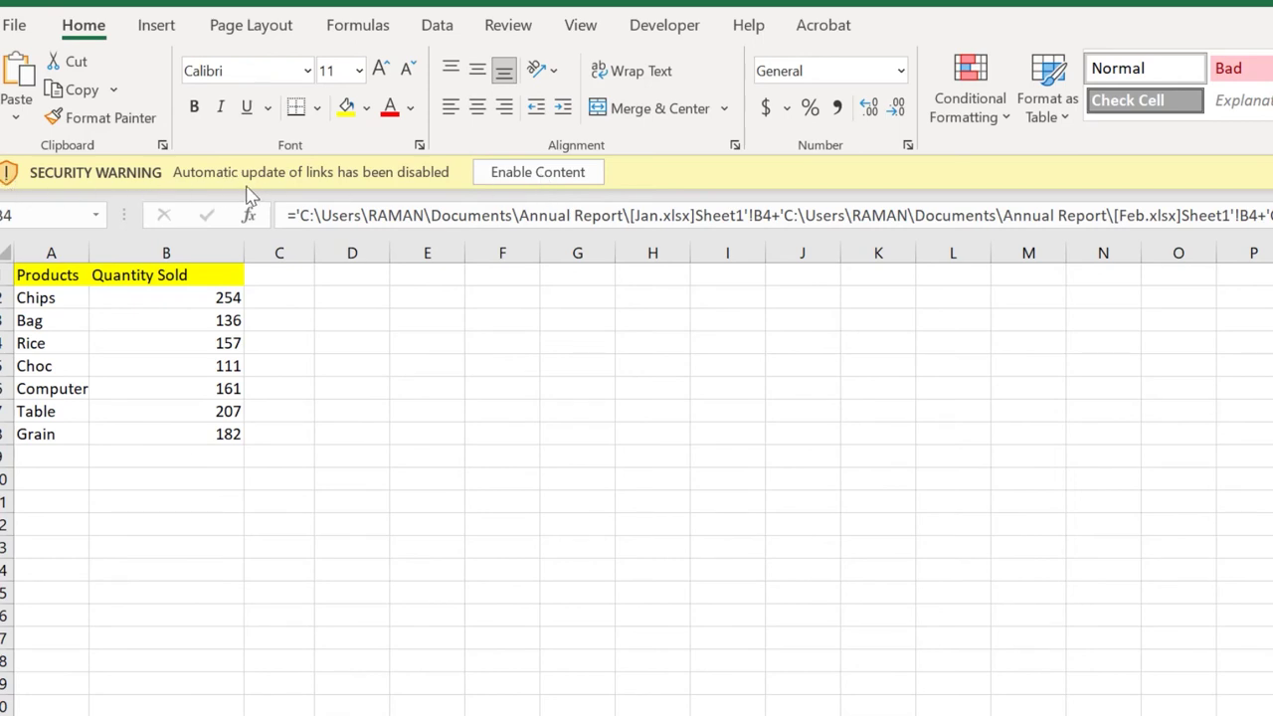
pyautogui.click(534, 177)
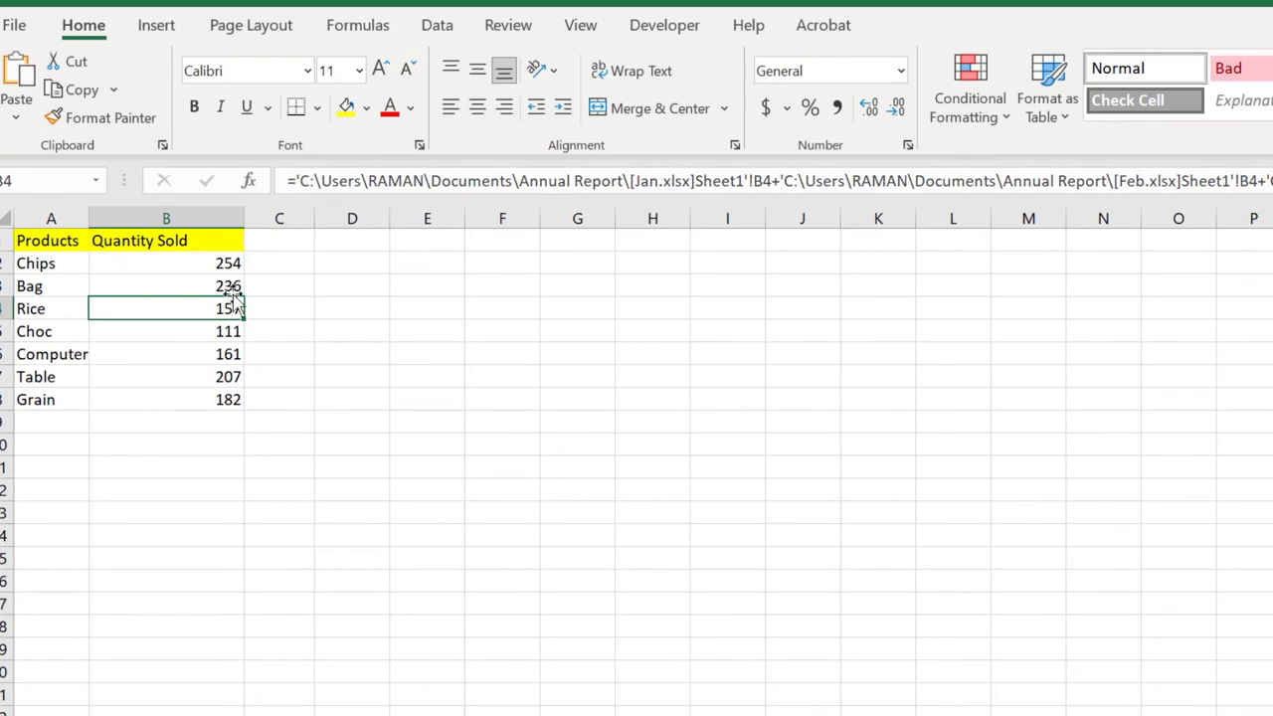
pyautogui.click(228, 291)
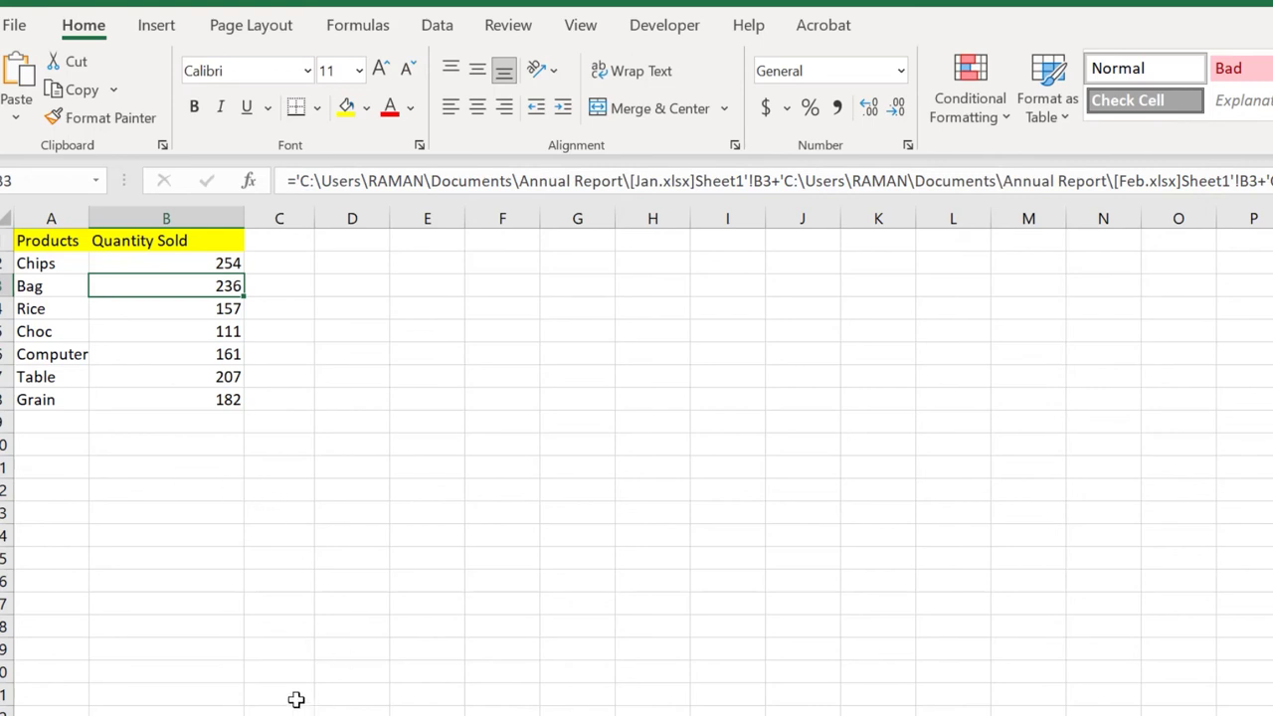
# Update the values of the Feb.xlsx, Jan.xlsx and March.xlsx source links through Edit Links.
pyautogui.click(196, 264)
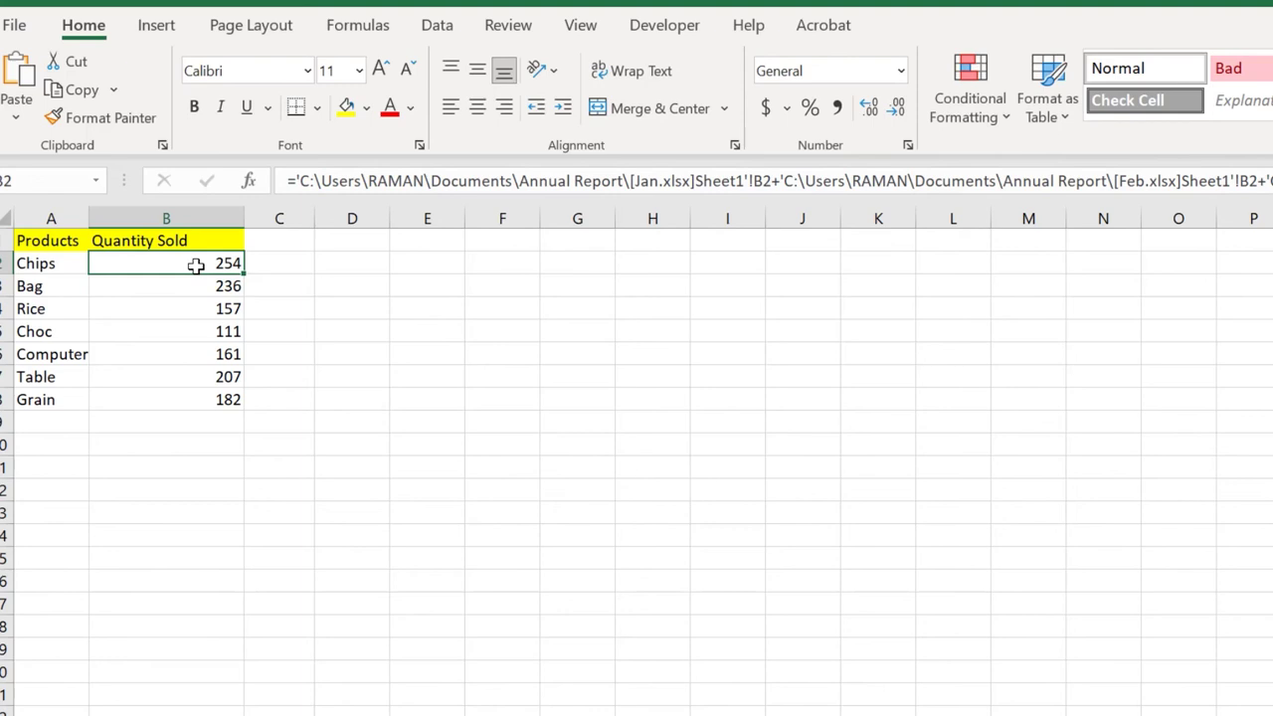
pyautogui.click(439, 27)
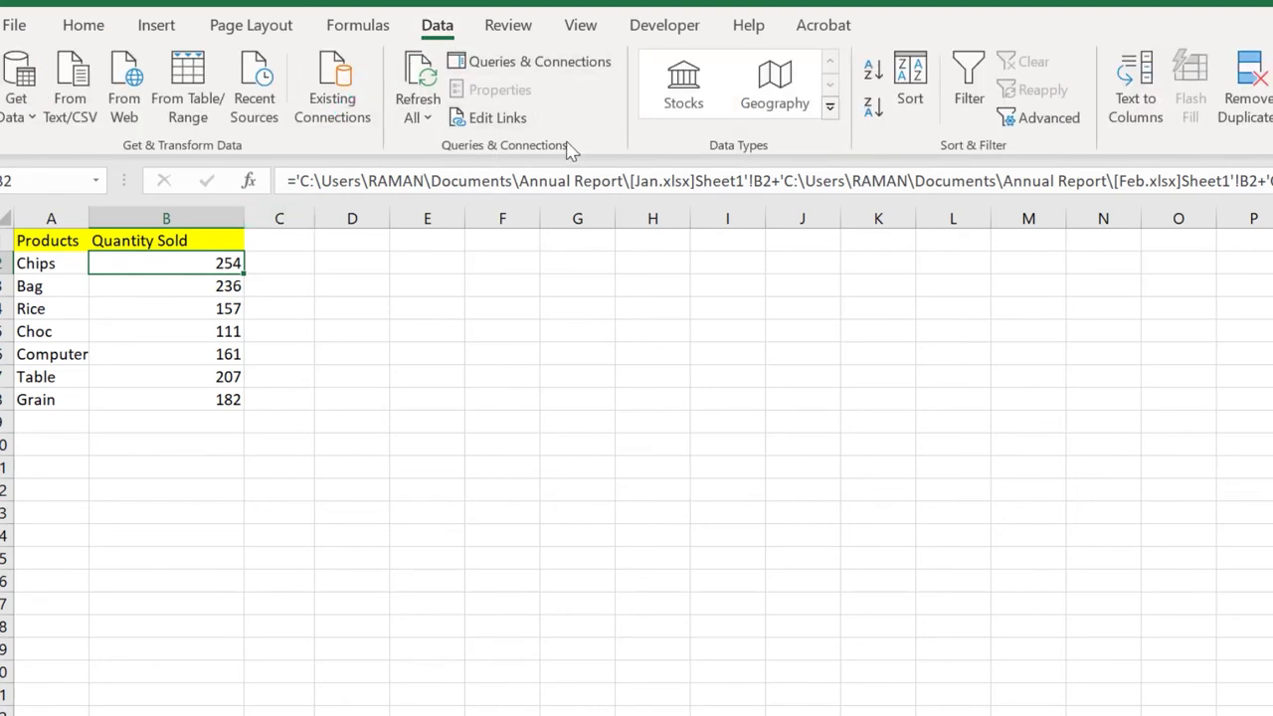
pyautogui.click(495, 117)
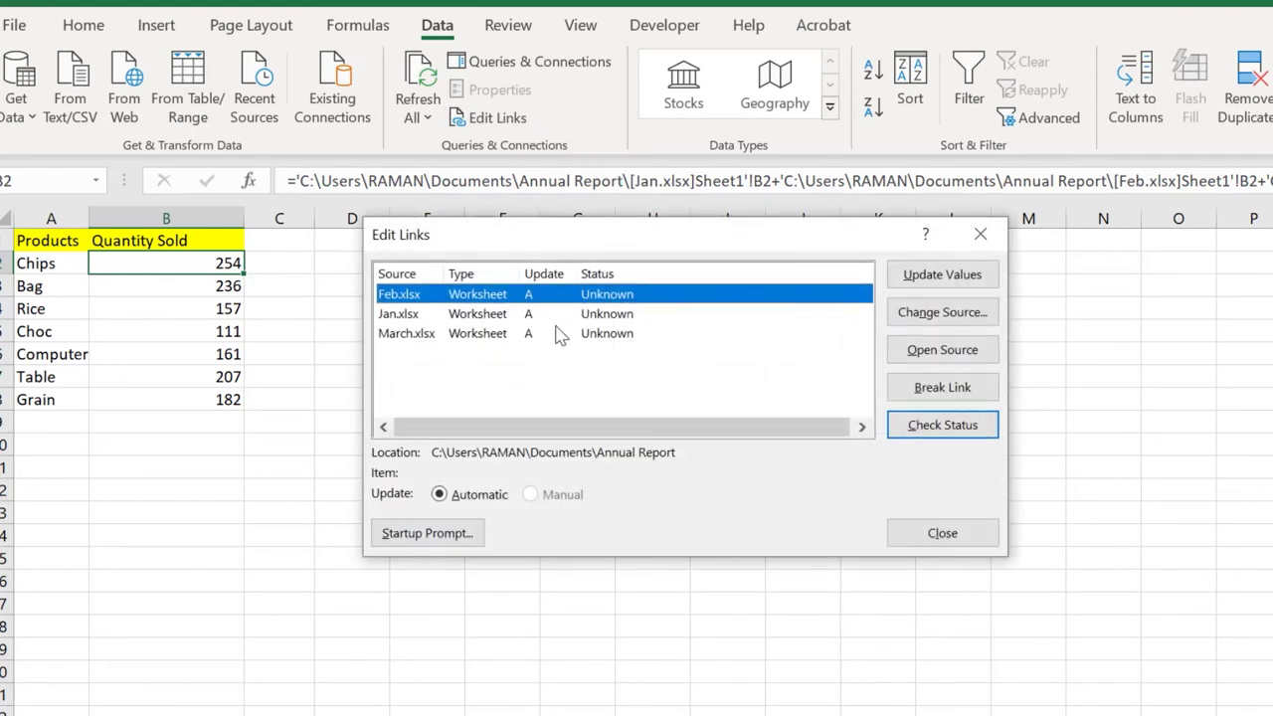
pyautogui.moveTo(470, 244); pyautogui.dragTo(628, 282)
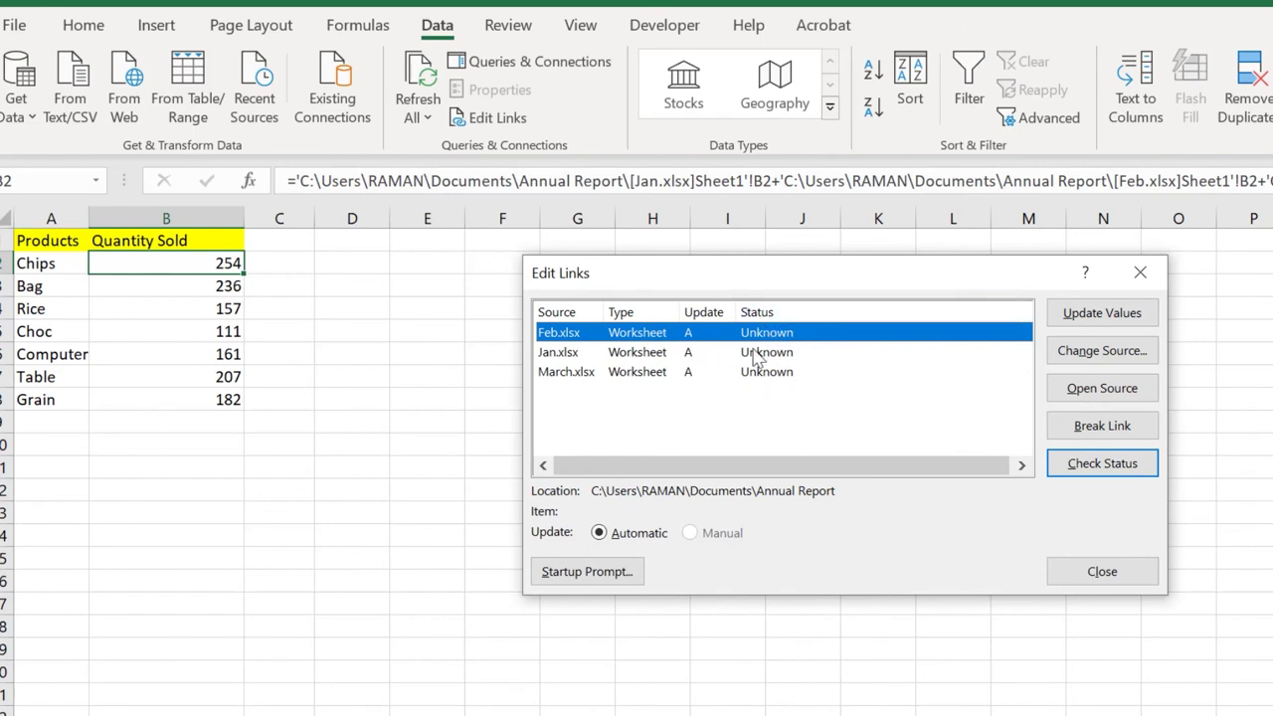
pyautogui.click(804, 441)
pyautogui.click(775, 352)
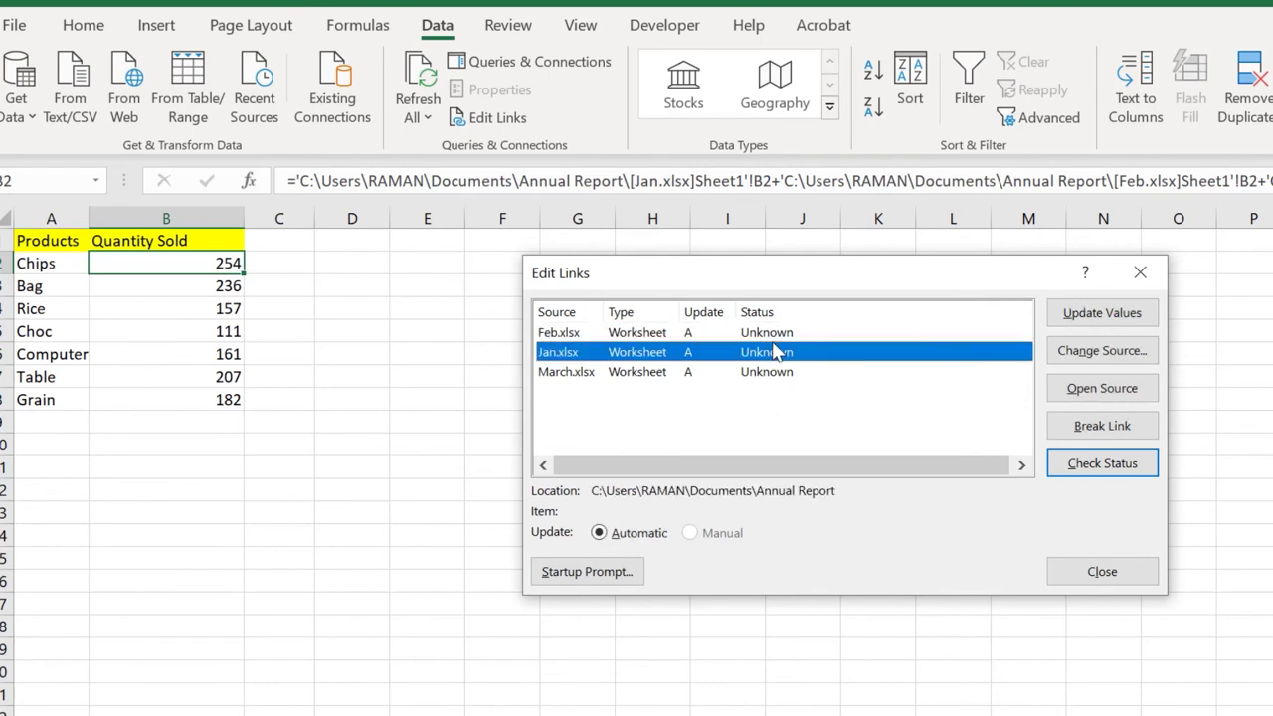
pyautogui.click(781, 334)
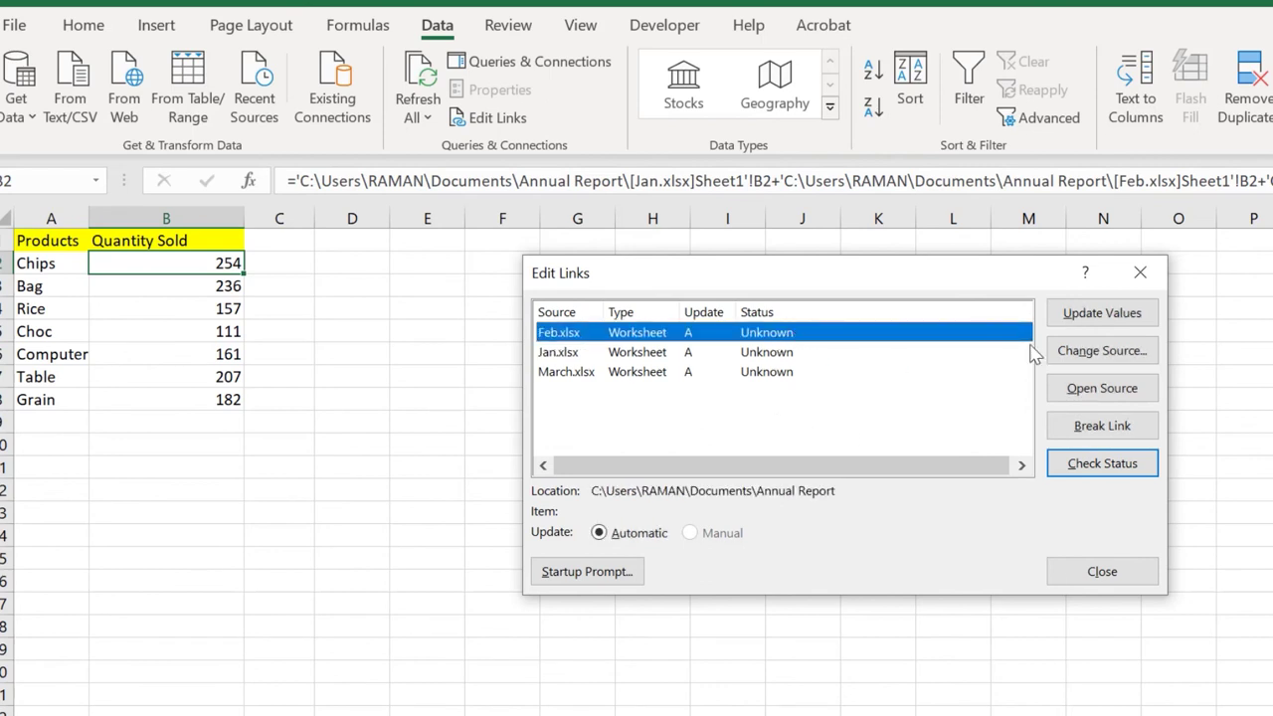
pyautogui.click(1099, 314)
pyautogui.click(761, 360)
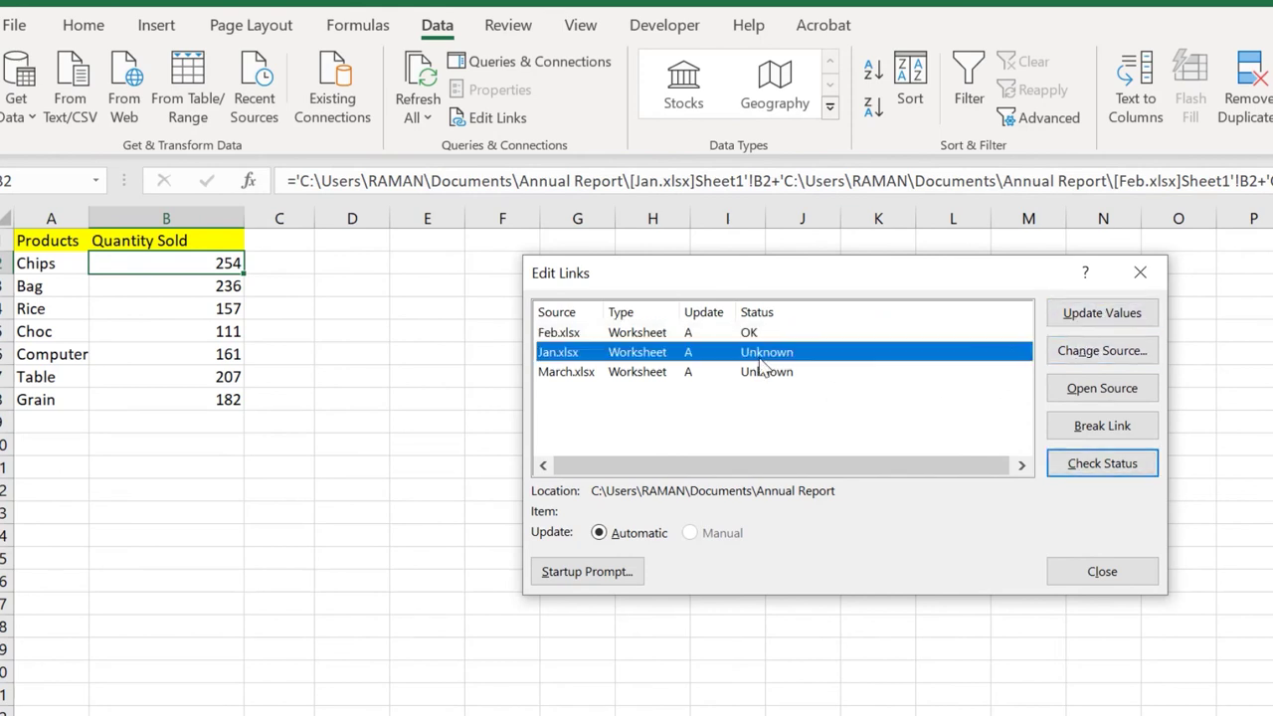
pyautogui.click(1100, 317)
pyautogui.click(857, 372)
pyautogui.click(1100, 316)
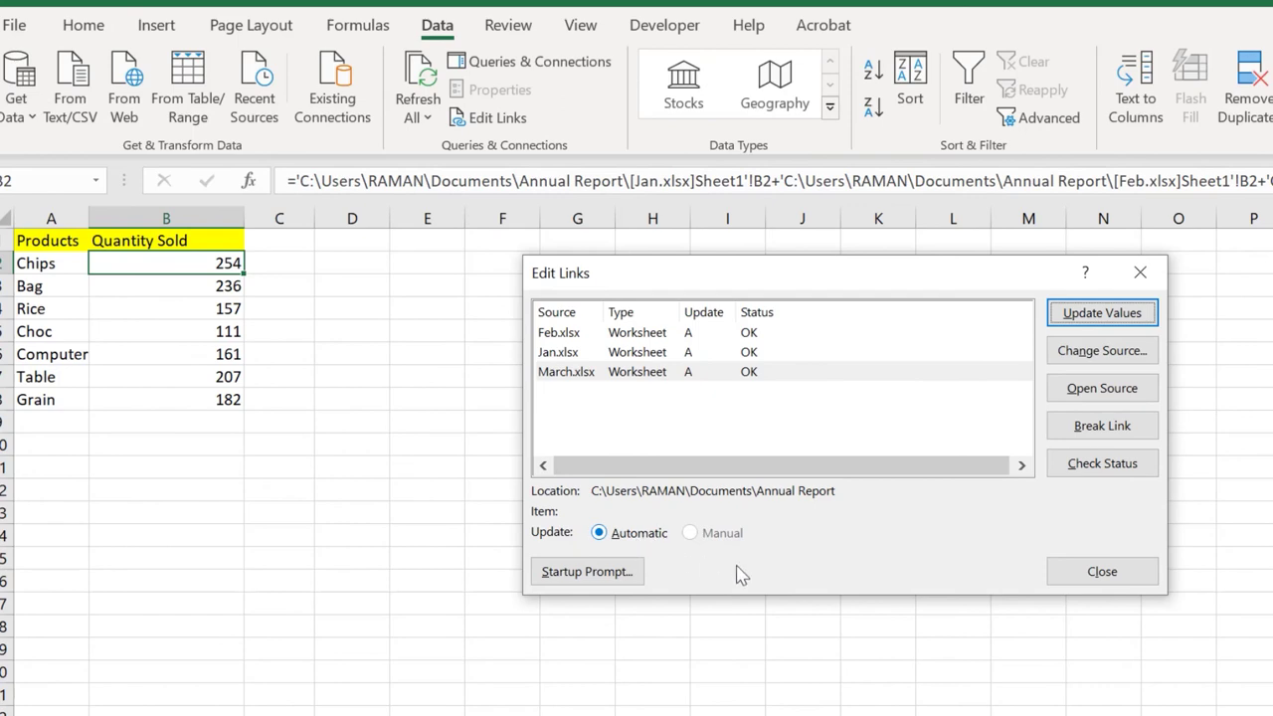
# Set the links' startup prompt to "Don't display the alert and update links" and close the link settings.
pyautogui.click(615, 572)
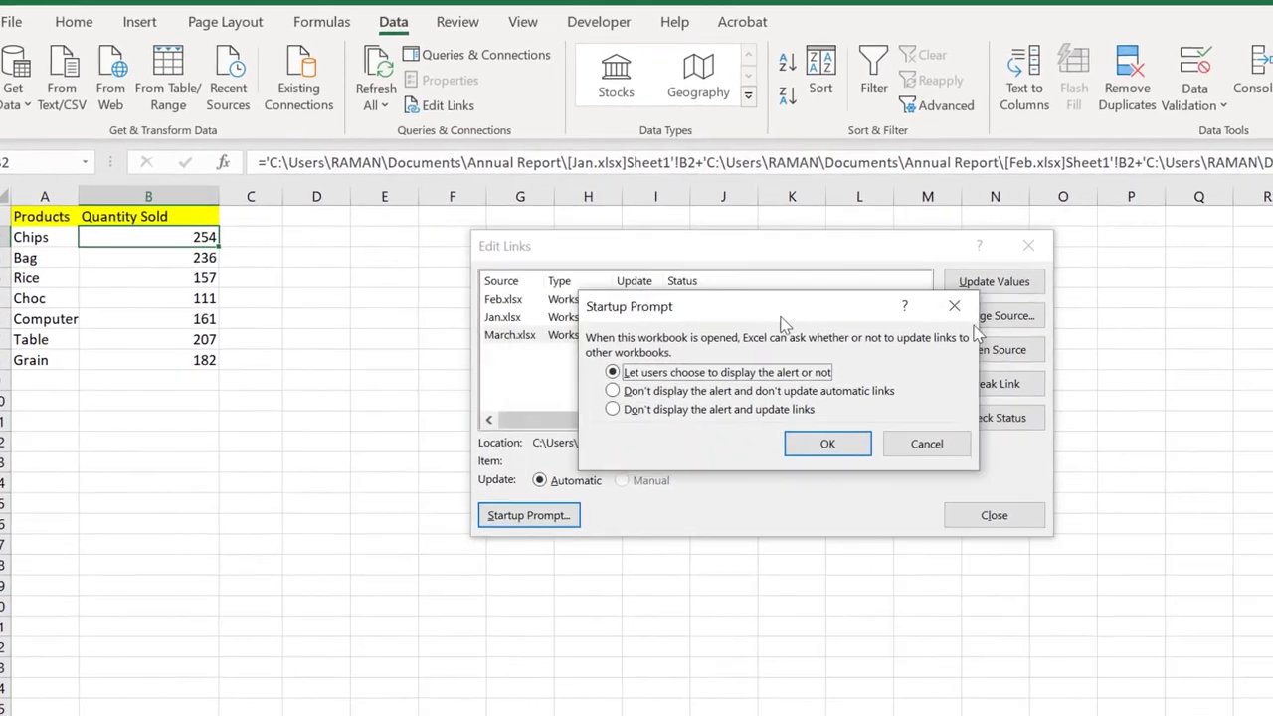
pyautogui.moveTo(866, 361); pyautogui.dragTo(1096, 385)
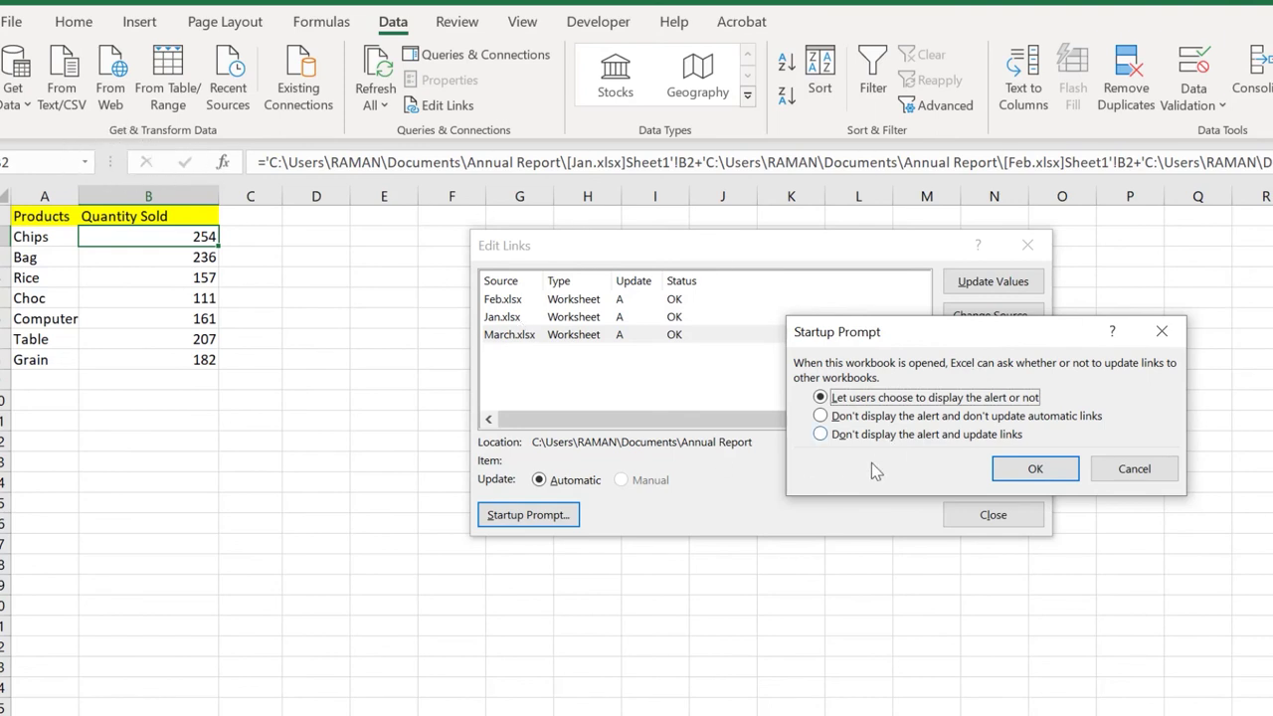
pyautogui.click(877, 438)
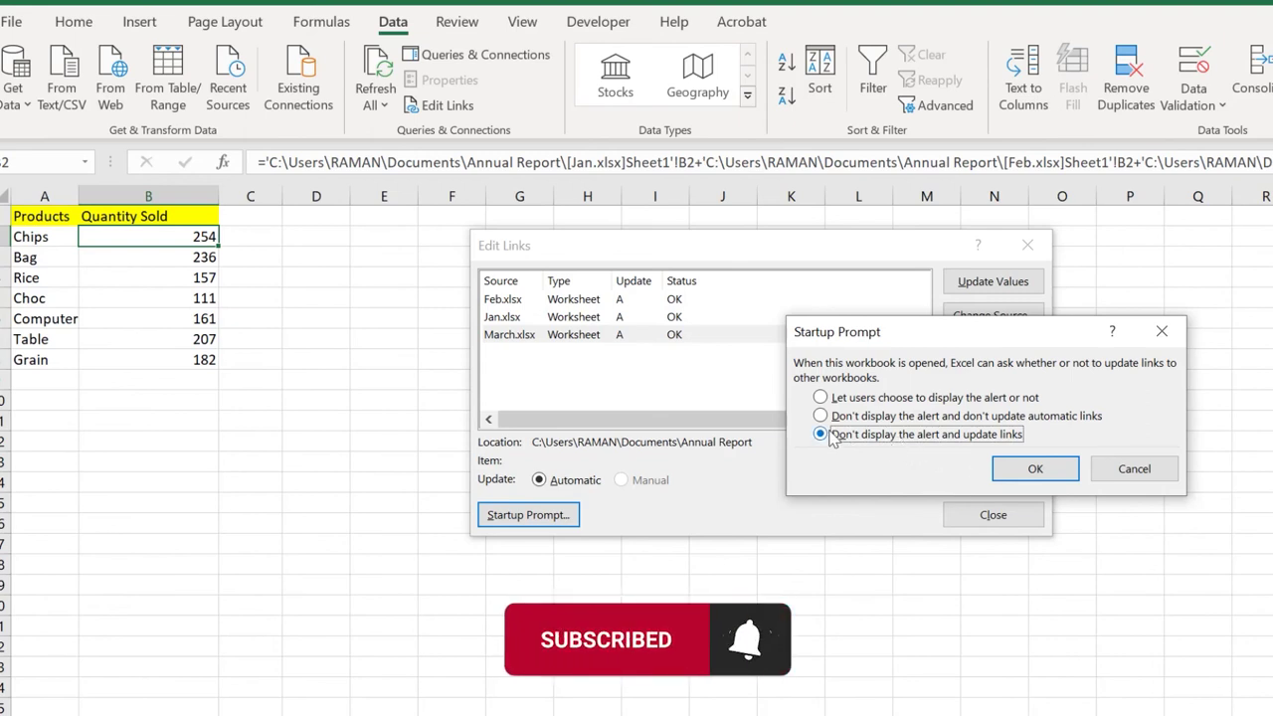
pyautogui.click(1028, 474)
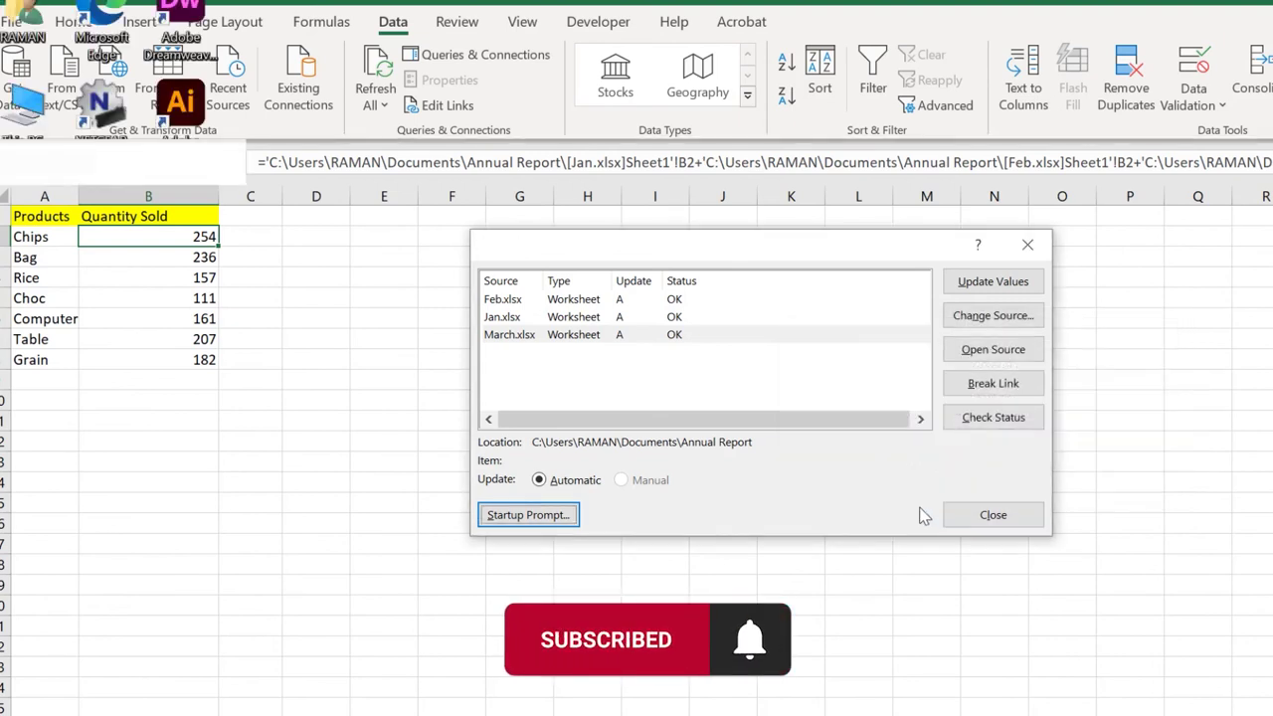
pyautogui.click(996, 514)
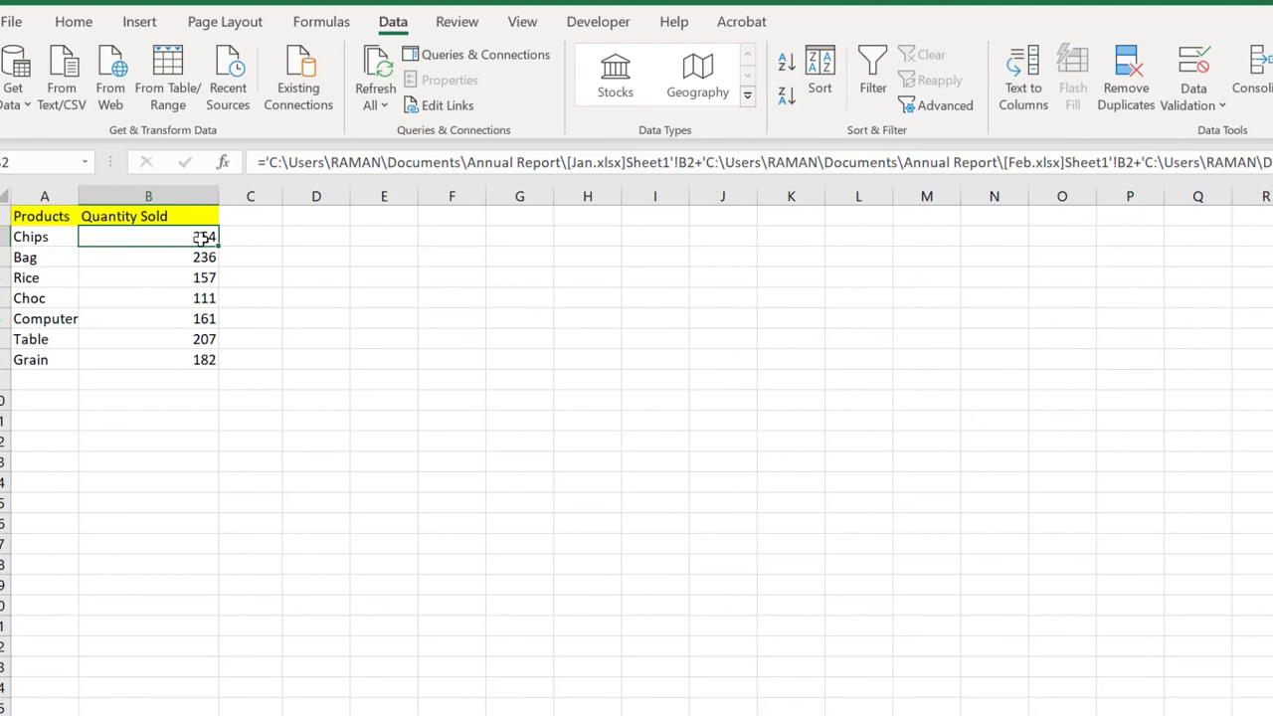
# Review the external-link formulas in the Quantity Sold column, then save and close report.xlsx.
pyautogui.click(183, 275)
pyautogui.click(187, 239)
pyautogui.press('Down')
pyautogui.press('Down')
pyautogui.click(193, 319)
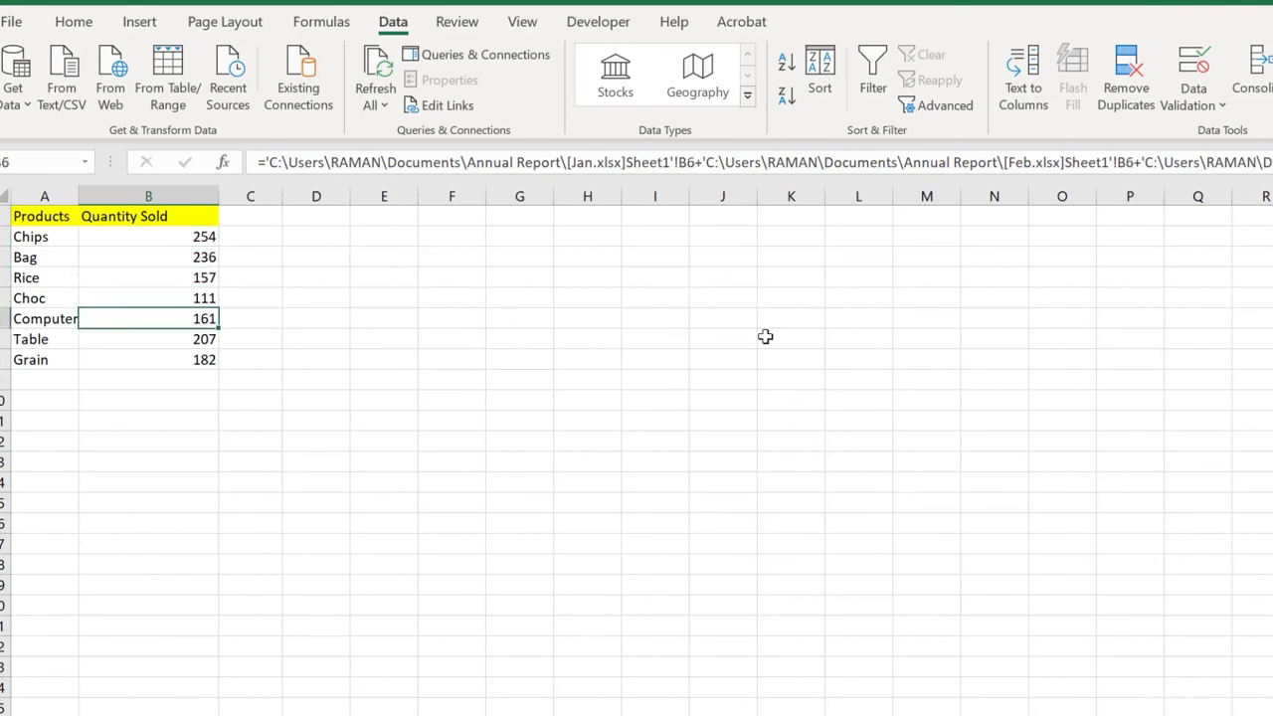
pyautogui.click(154, 236)
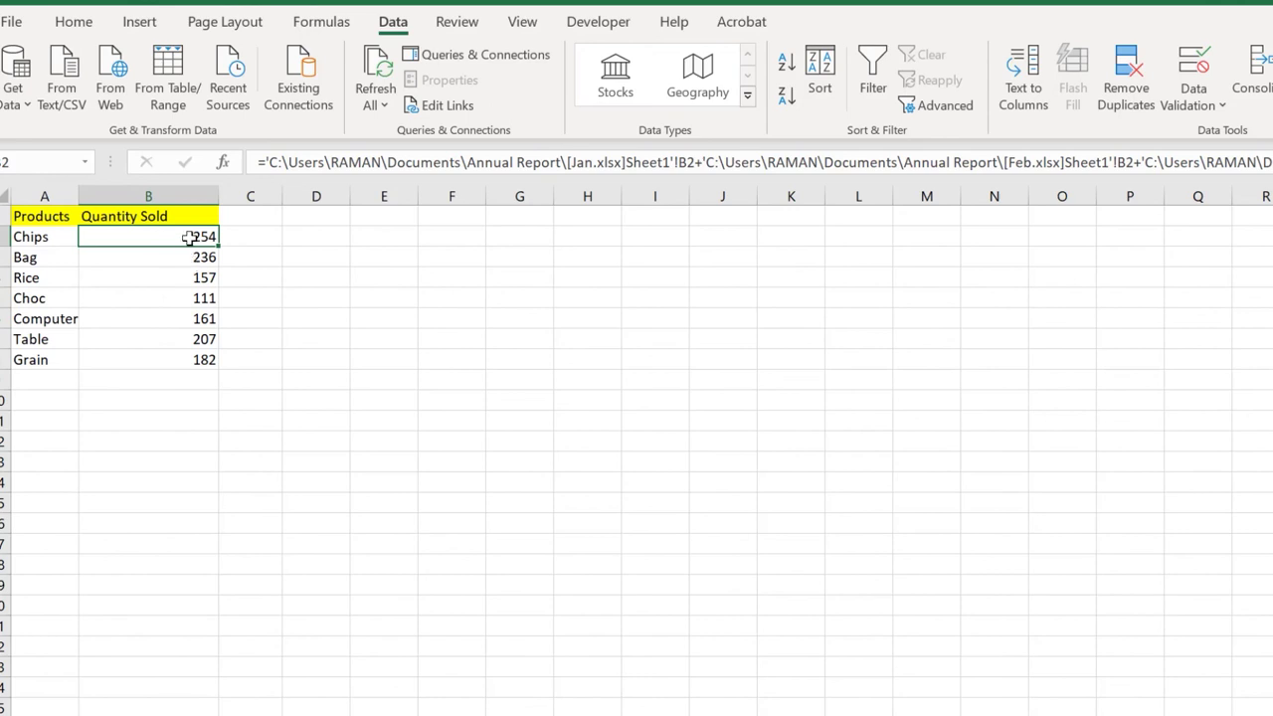
pyautogui.click(192, 252)
pyautogui.click(199, 238)
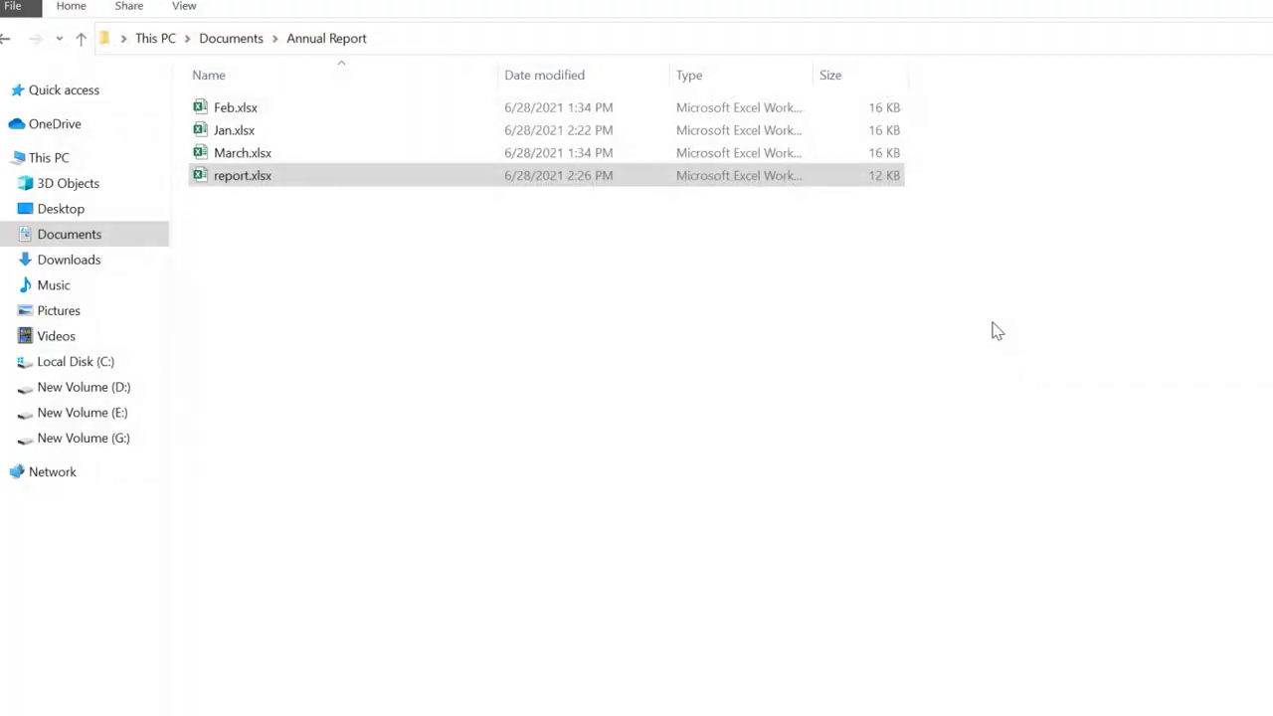
# Open March.xlsx, set the Chips quantity in B2 to 153, then save and close the workbook.
pyautogui.doubleClick(260, 156)
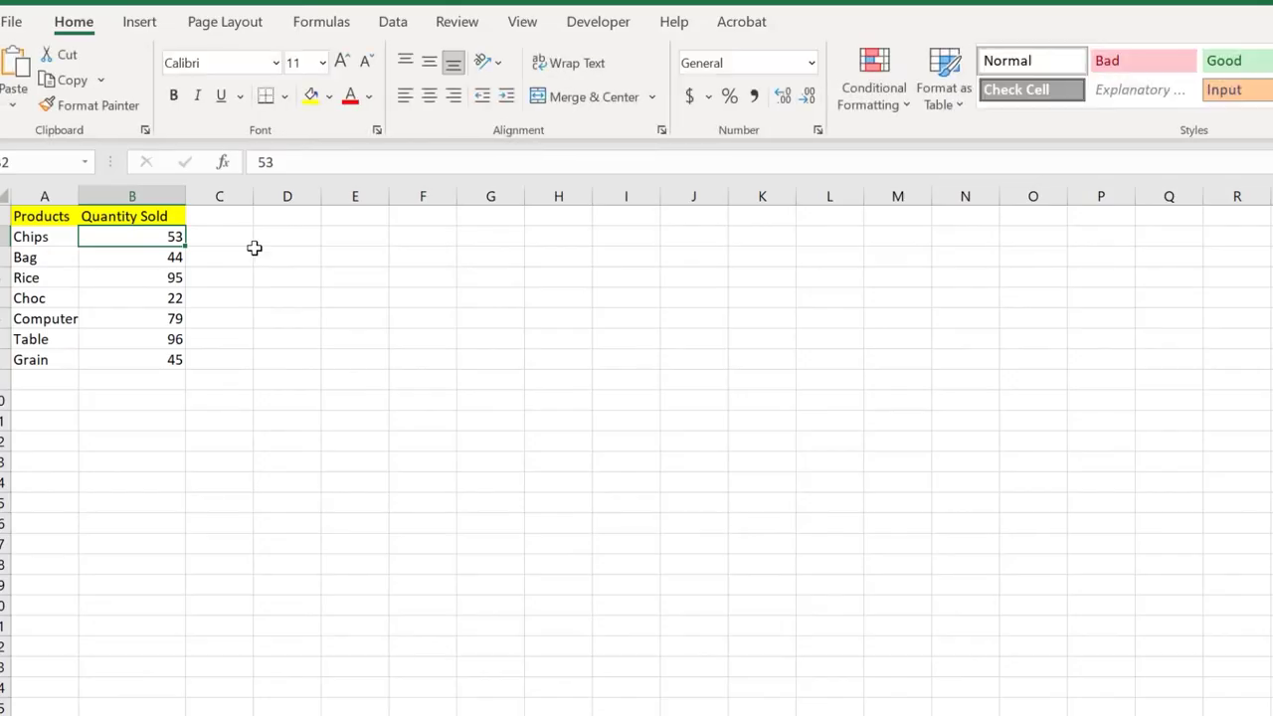
pyautogui.press('F2')
pyautogui.write('1')
pyautogui.click(170, 316)
pyautogui.click(167, 236)
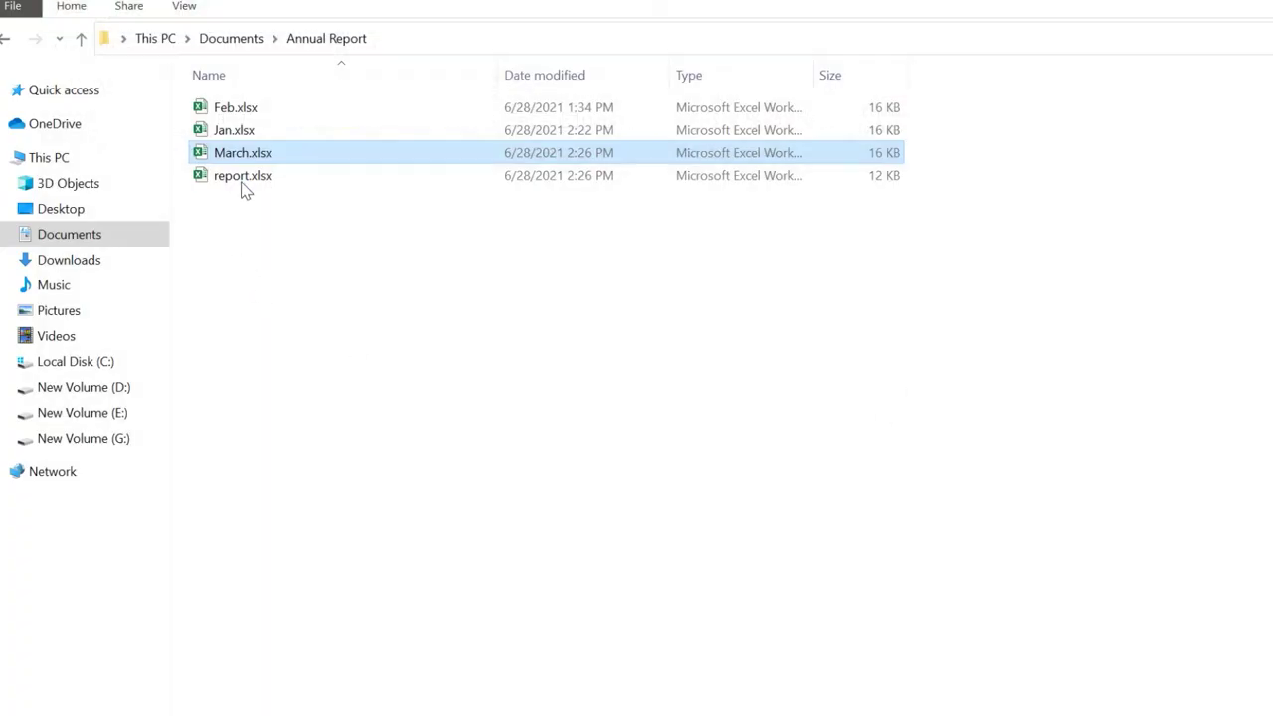
# Reopen report.xlsx to check the Chips total against the changed March quantity.
pyautogui.doubleClick(243, 183)
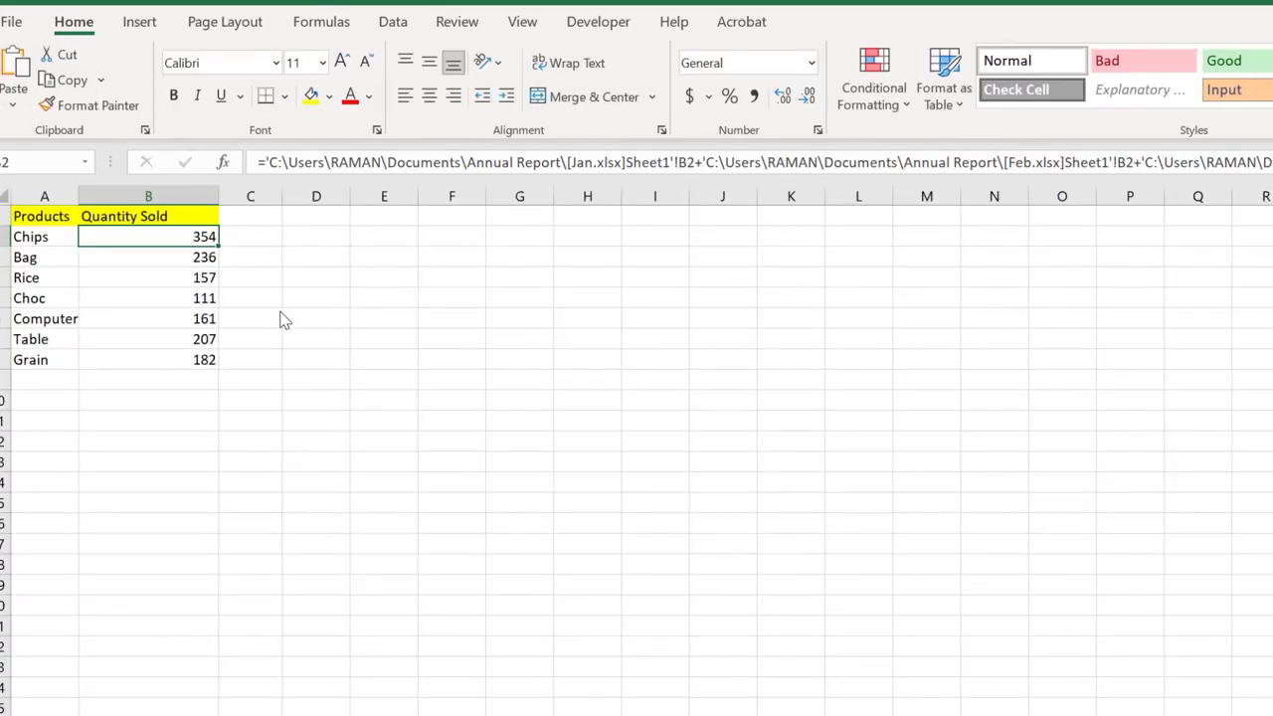